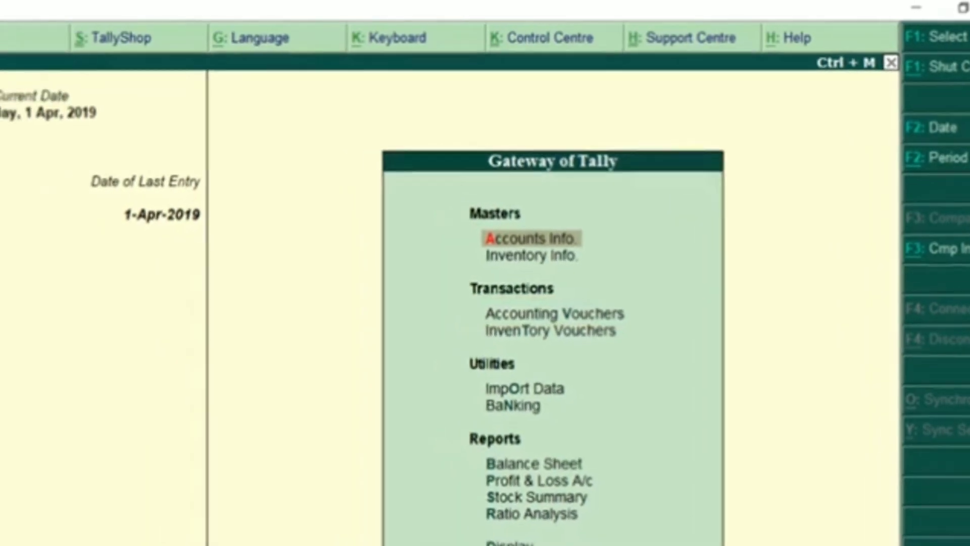
Open Accounting Vouchers and switch the voucher type to Purchase with F9
key(v)
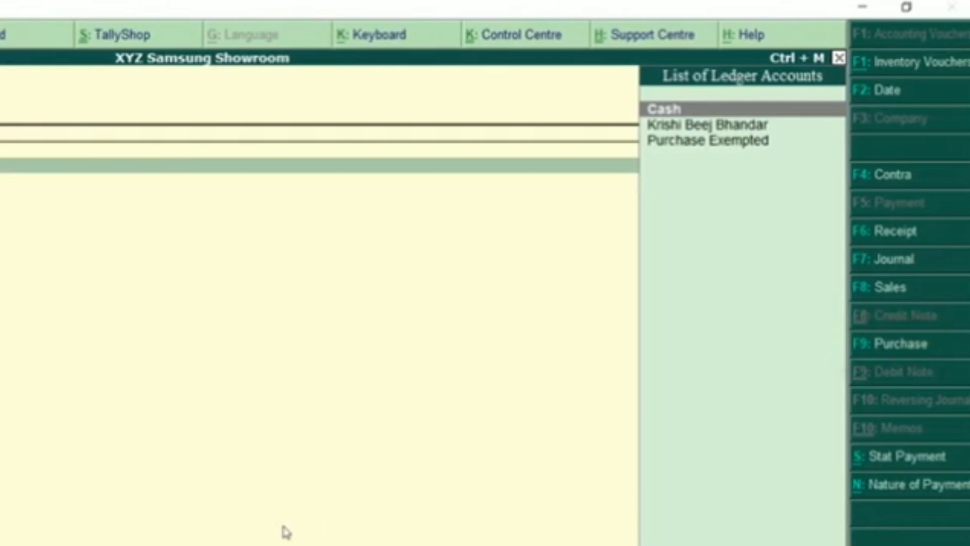
key(F9)
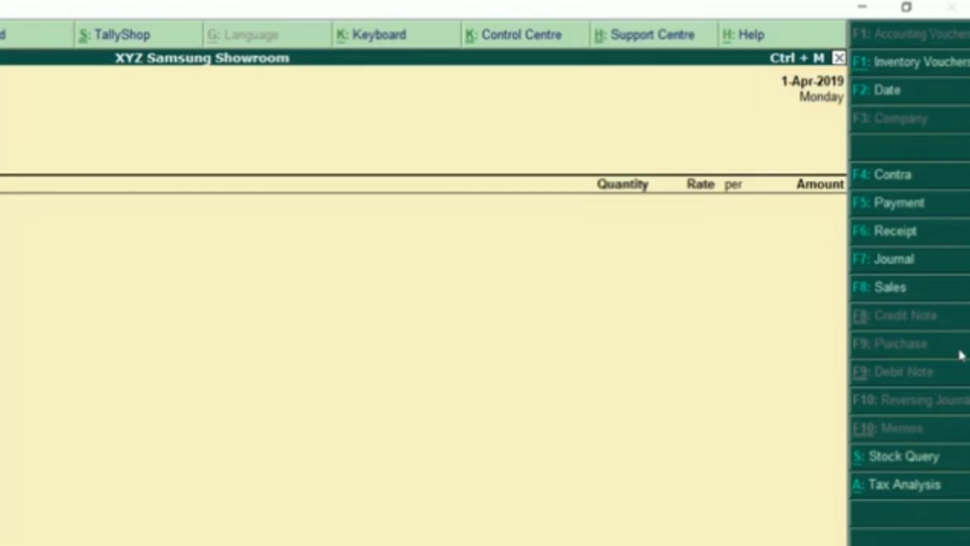
key(alt+Tab)
key(alt+Tab)
key(alt+Tab)
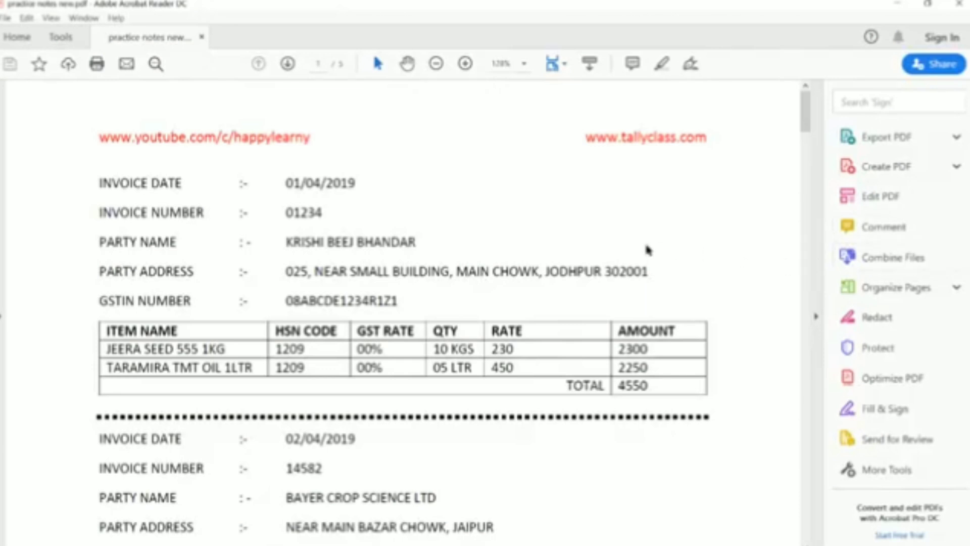
scroll(697, 423, down, 3)
scroll(700, 422, down, 2)
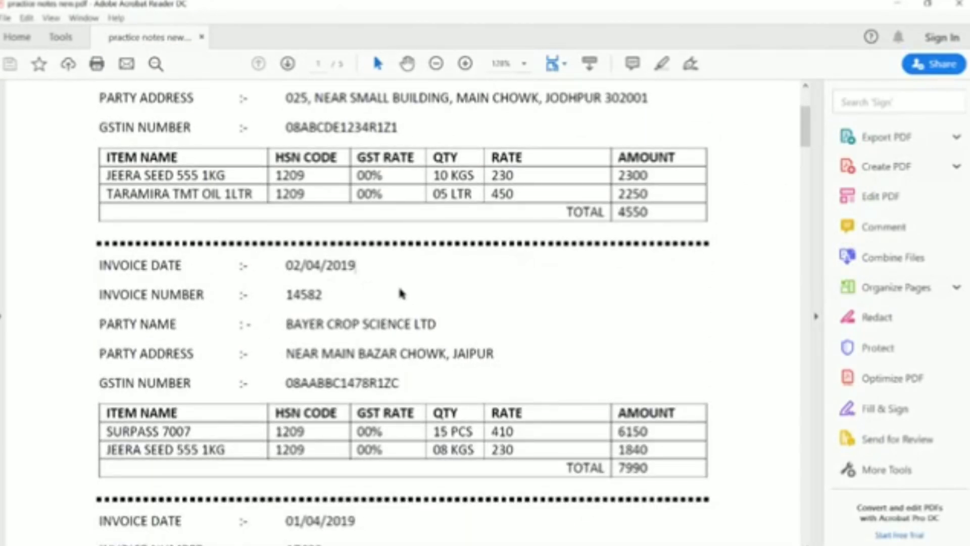
drag(285, 266, 359, 268)
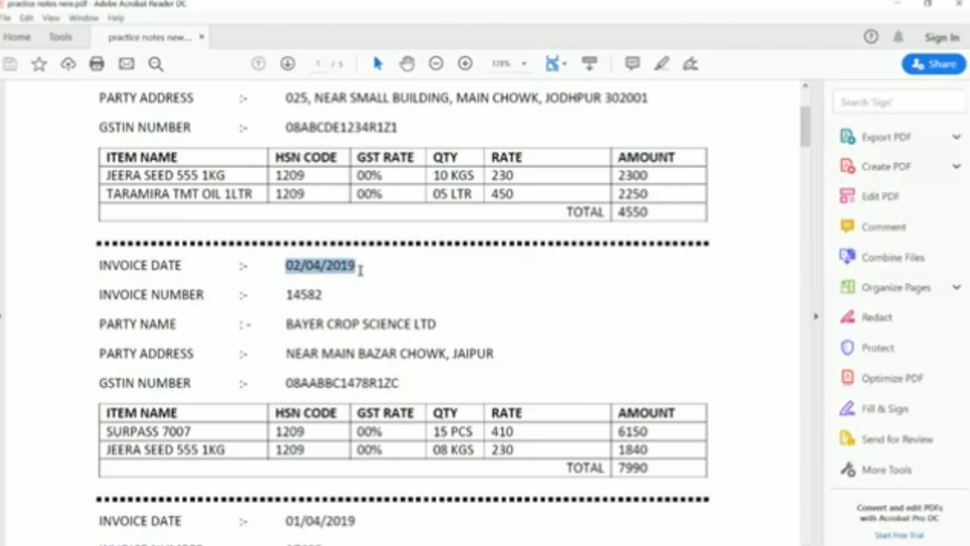
click(427, 300)
key(alt+Tab)
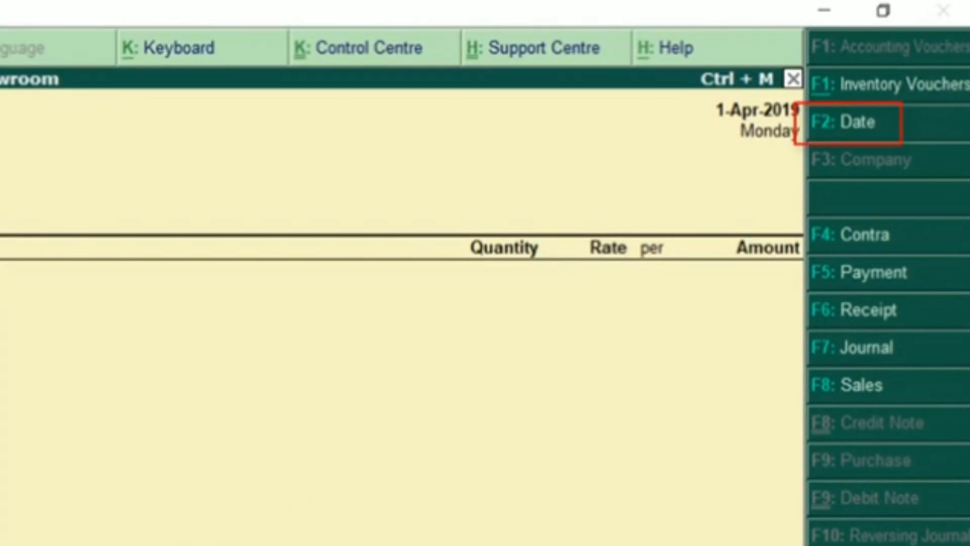
Change the voucher date to 2-Apr-2019
key(F2)
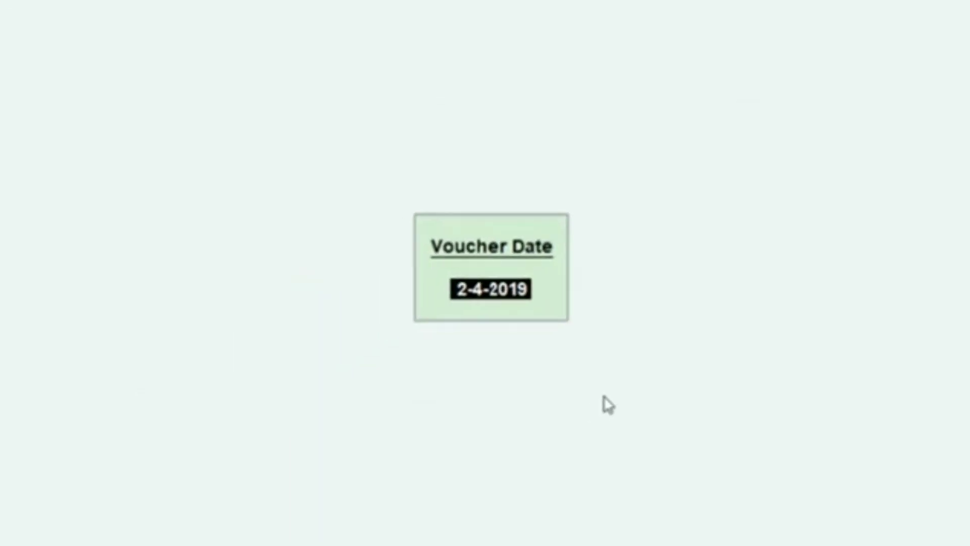
text(2.4.2019)
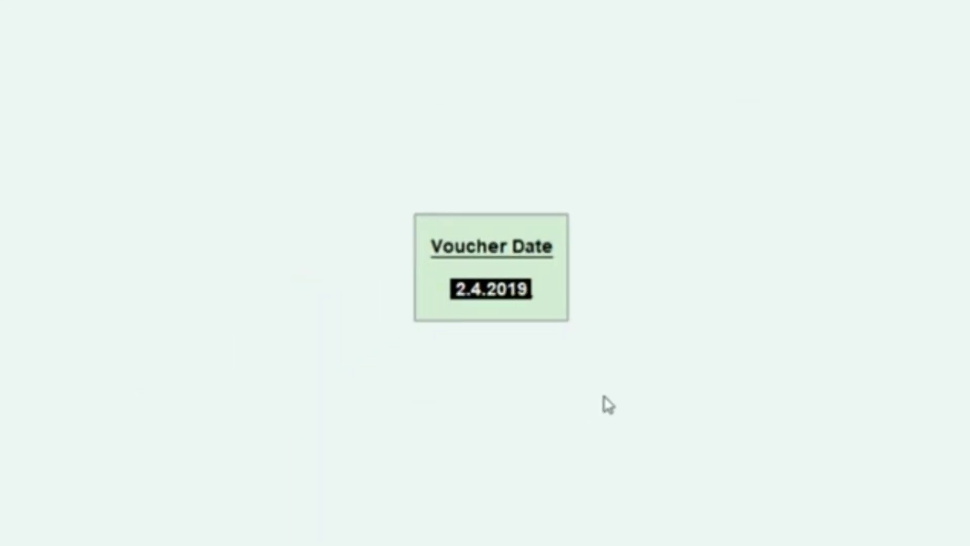
key(Return)
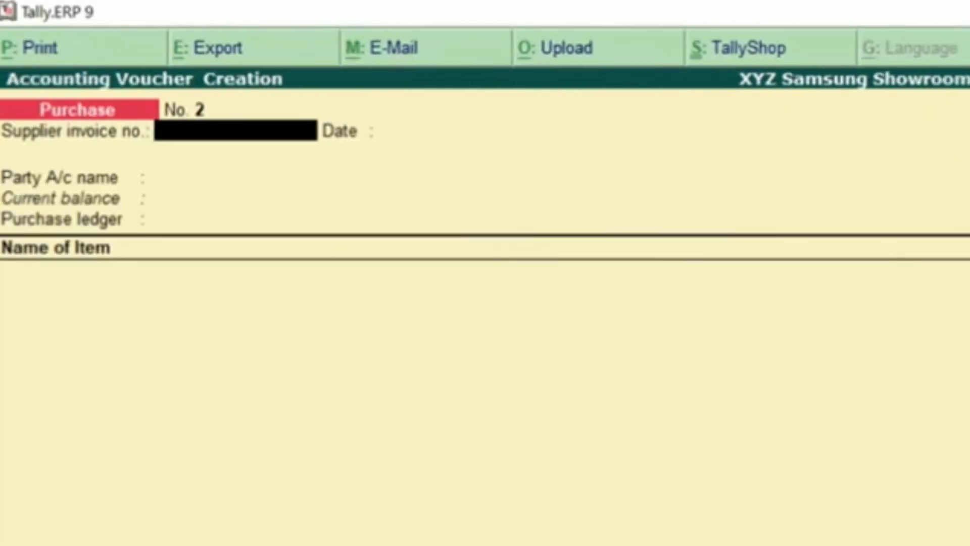
Enter supplier invoice number 14582 from the invoice PDF, then bring the PDF back up
key(alt+Tab)
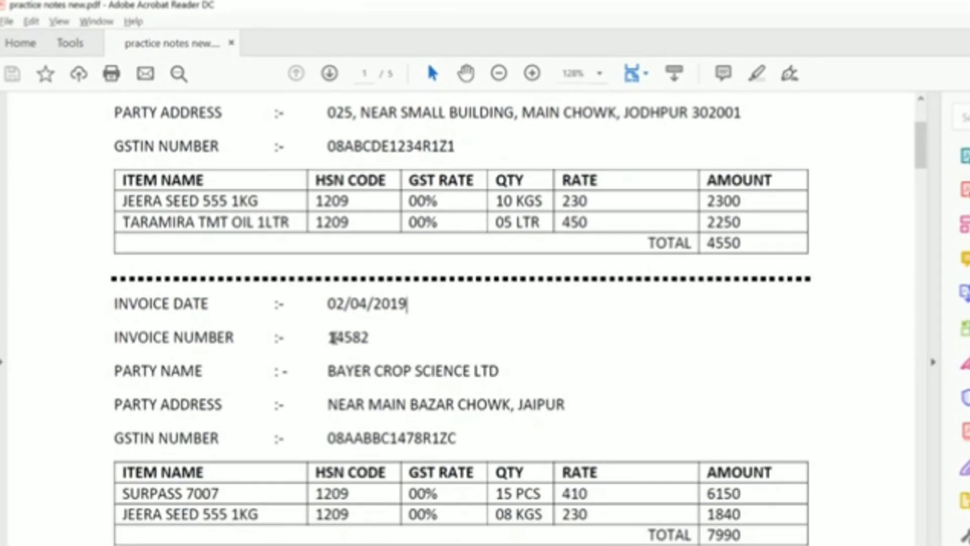
double_click(331, 338)
click(444, 335)
key(alt+Tab)
text(14582)
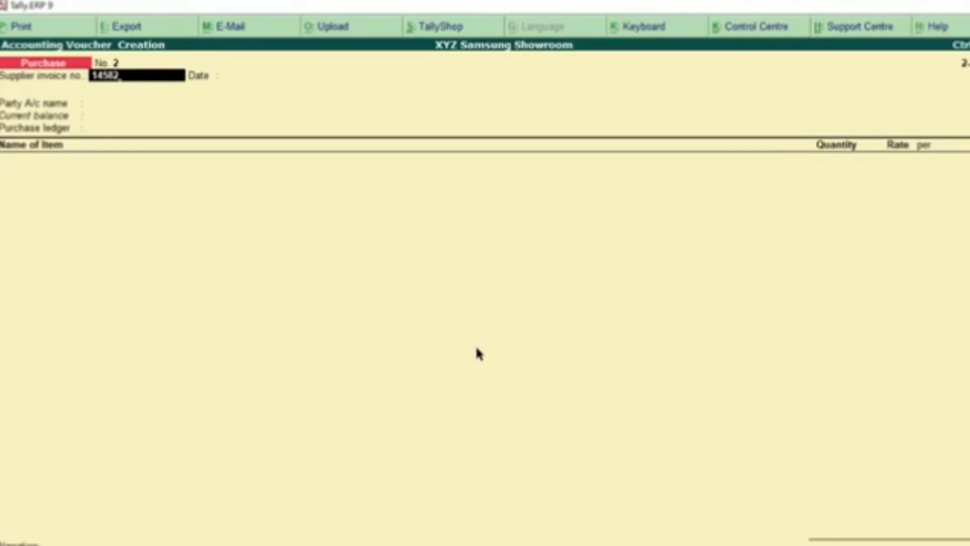
key(Return)
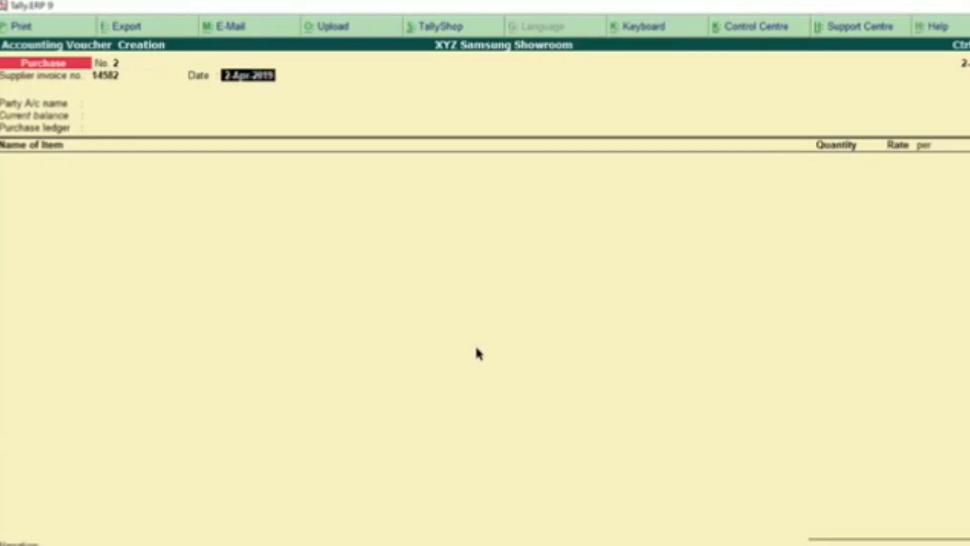
key(Return)
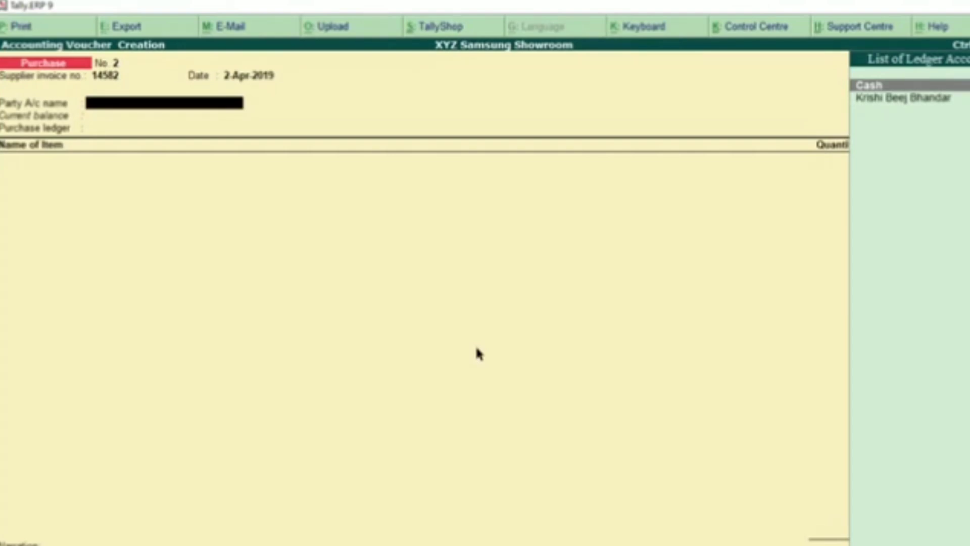
key(alt+Tab)
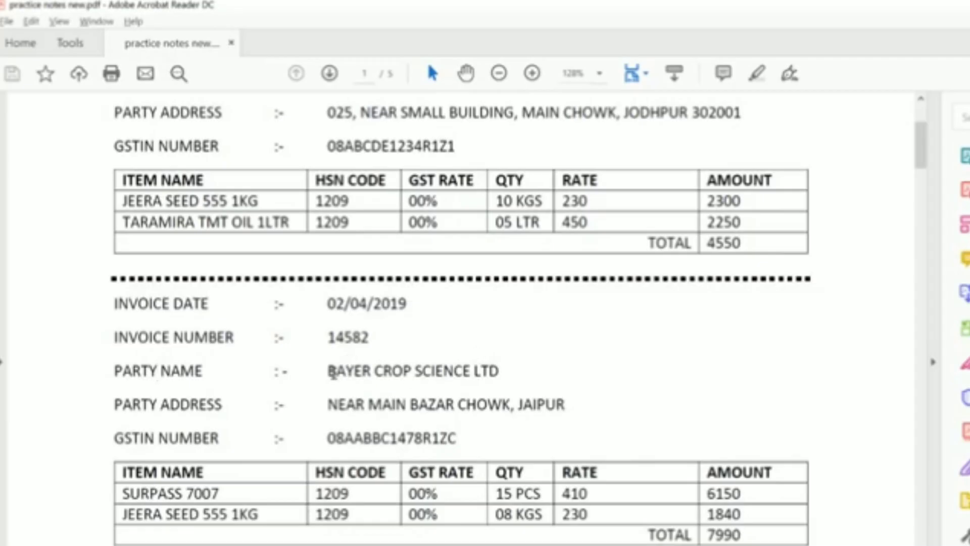
Confirm the invoice party is BAYER CROP SCIENCE LTD and go back to the Tally voucher
drag(333, 371, 504, 373)
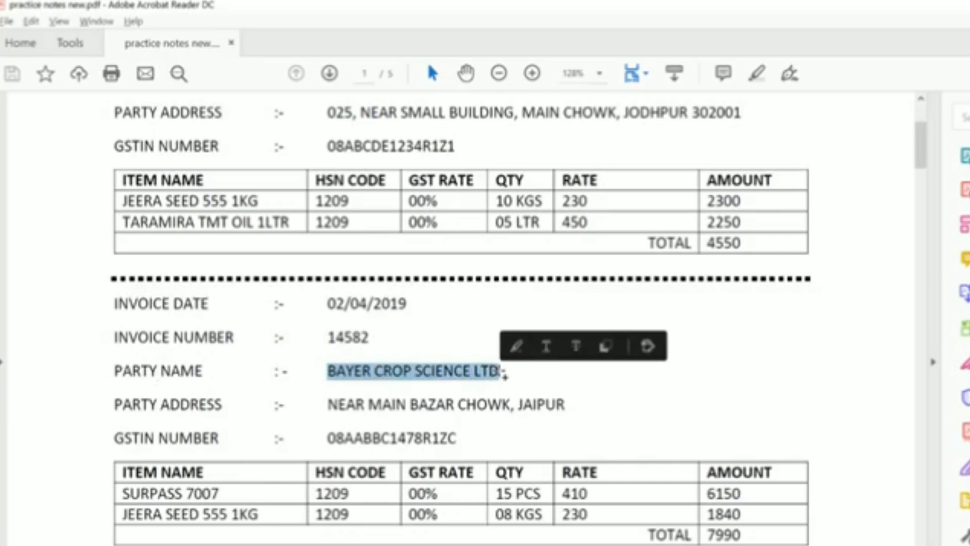
click(504, 374)
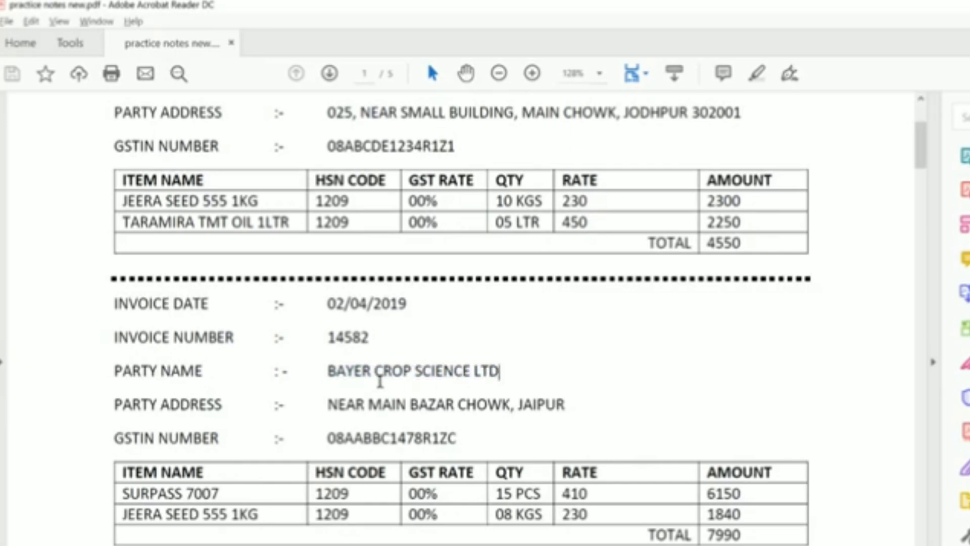
key(alt+Tab)
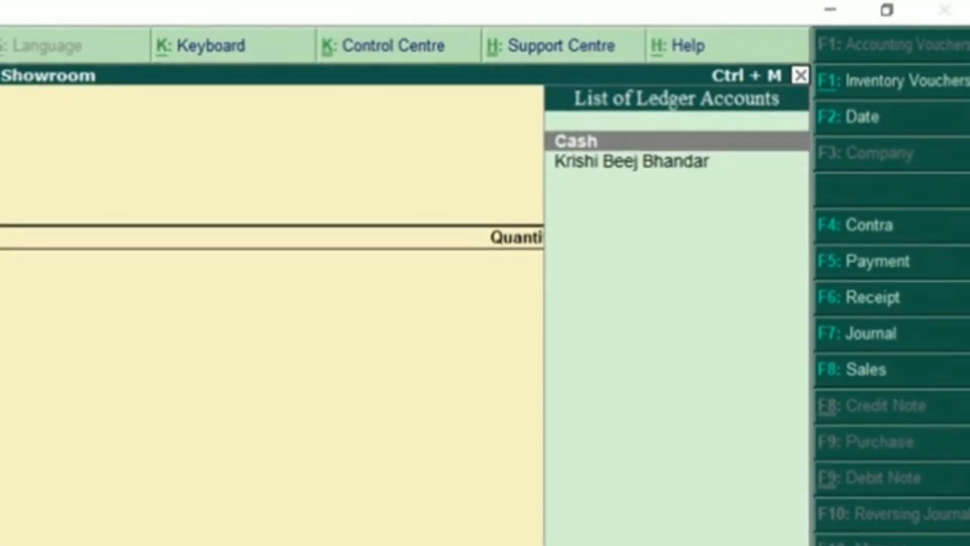
Drop the partly typed party name 'Kr' and start a new ledger with Alt+C
key(Down)
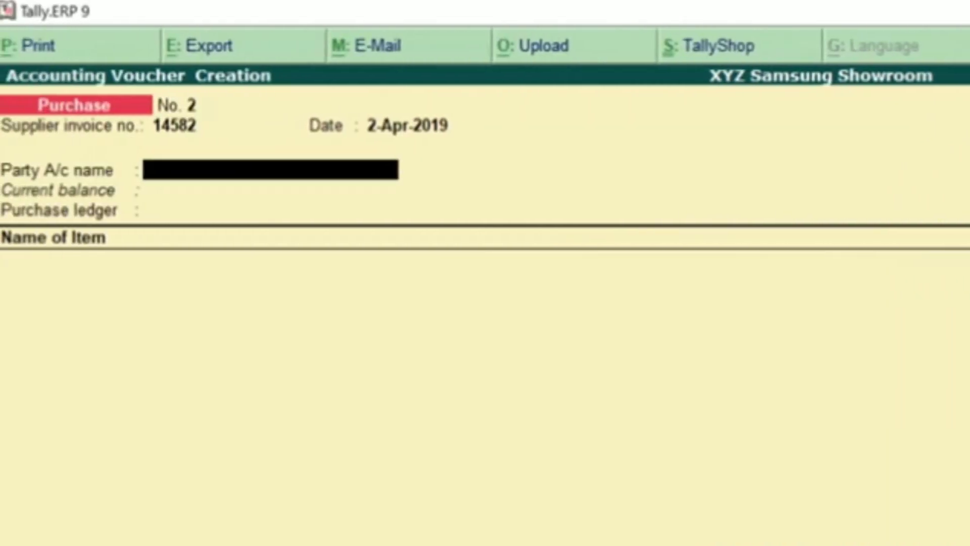
text(Krish)
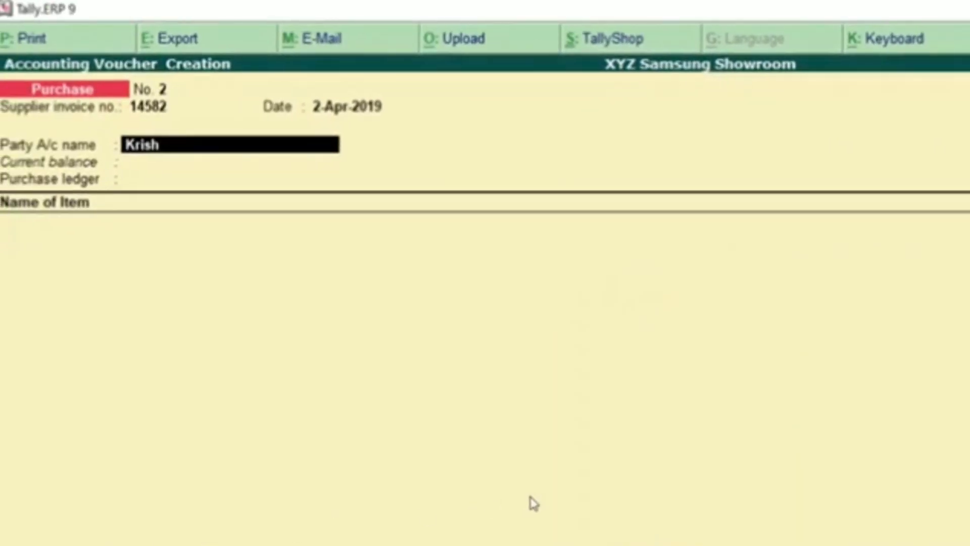
key(BackSpace)
key(BackSpace)
key(BackSpace)
key(BackSpace)
key(BackSpace)
key(alt+c)
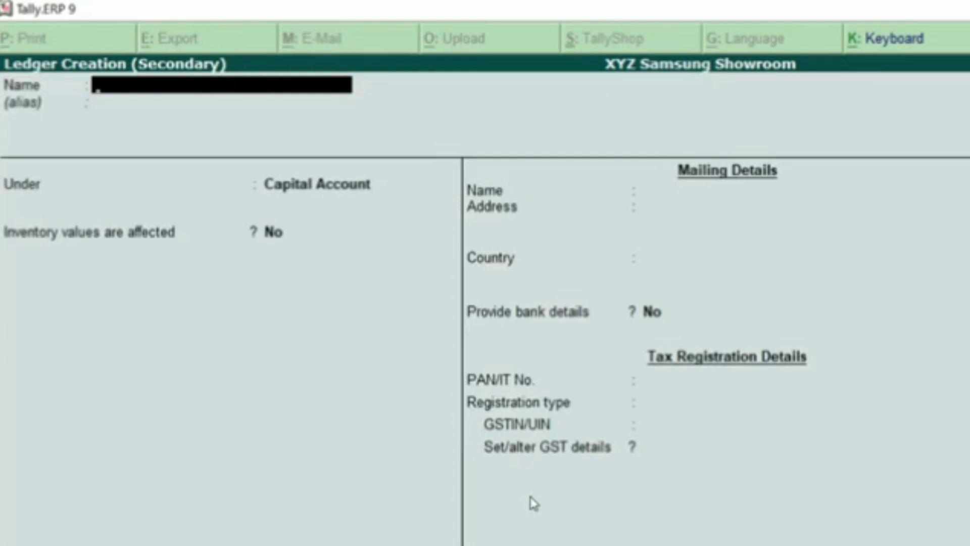
Enter 'Krishi Beej Bhandar' as the ledger name, which Tally rejects as already existing
text(Krishi Beej Bhandar)
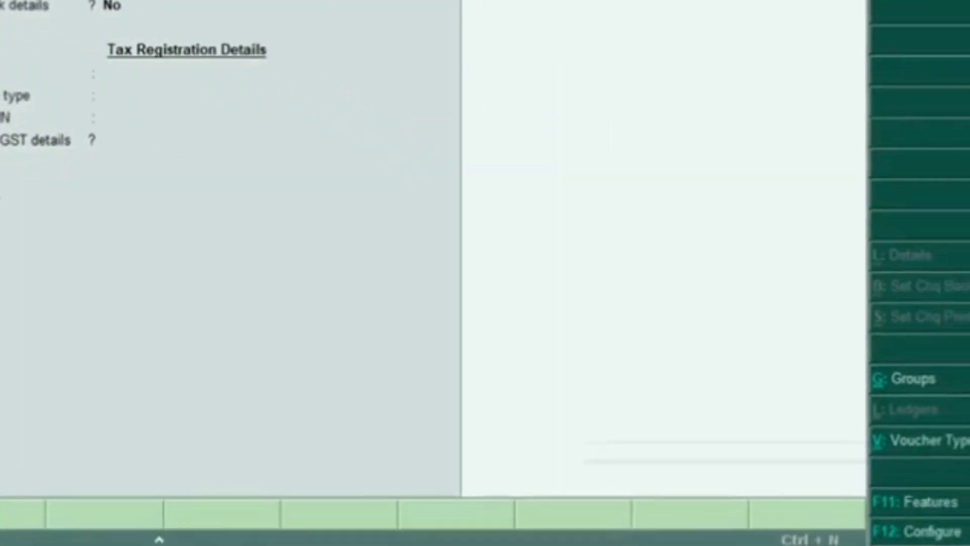
key(Return)
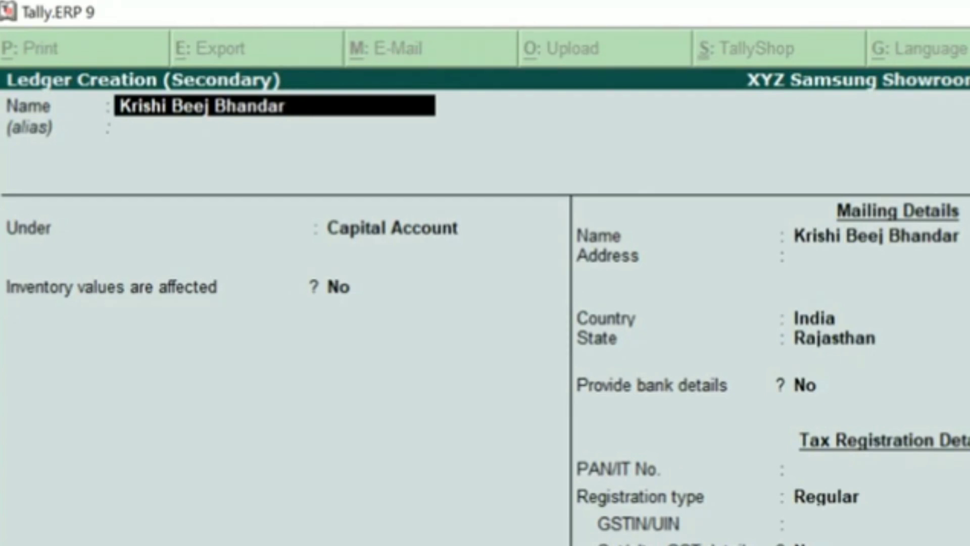
Change the ledger name to 'Krishi Bij Bhandar' and accept it
key(BackSpace)
key(BackSpace)
key(BackSpace)
key(BackSpace)
key(BackSpace)
key(BackSpace)
key(BackSpace)
key(BackSpace)
key(BackSpace)
key(BackSpace)
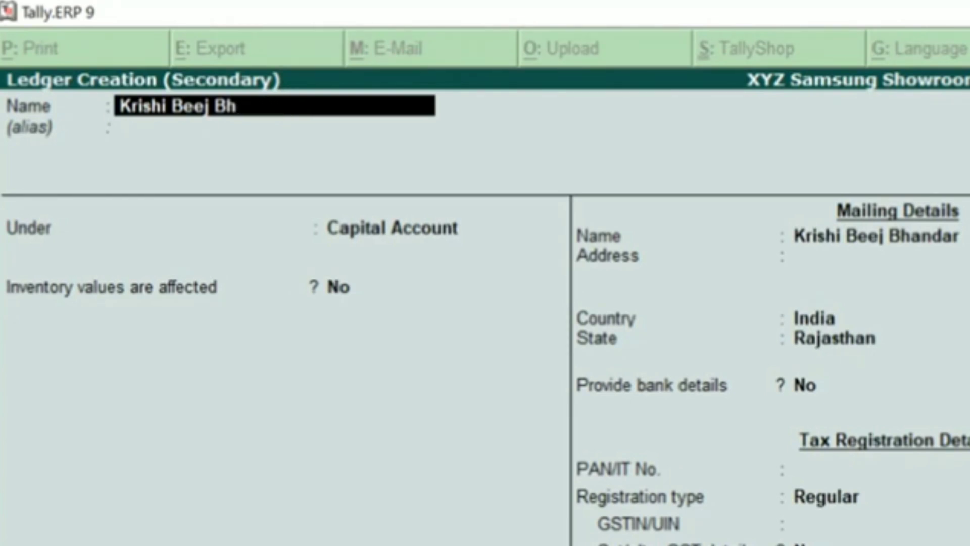
text(ij Bhandar)
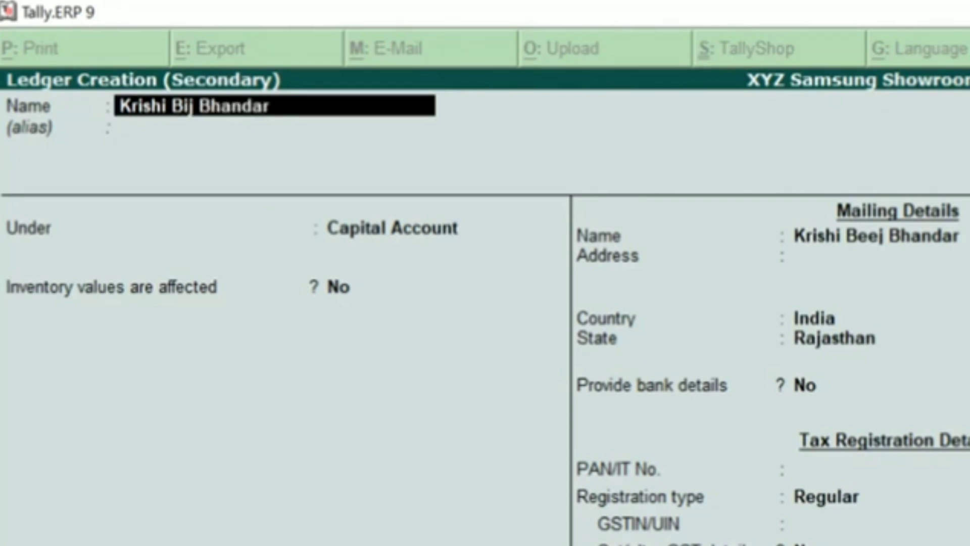
key(Return)
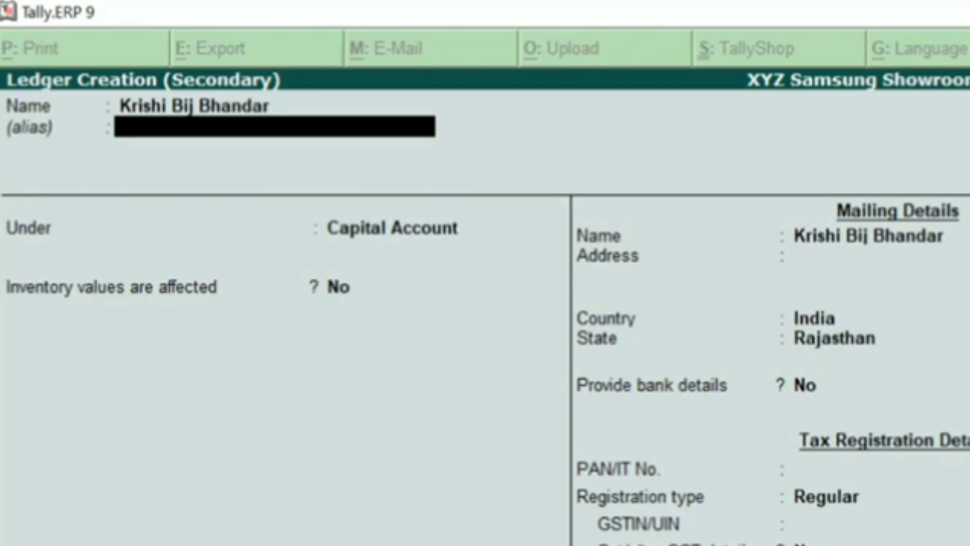
Change the ledger name back to 'Krishi Beej Bhandar' and accept it
key(Up)
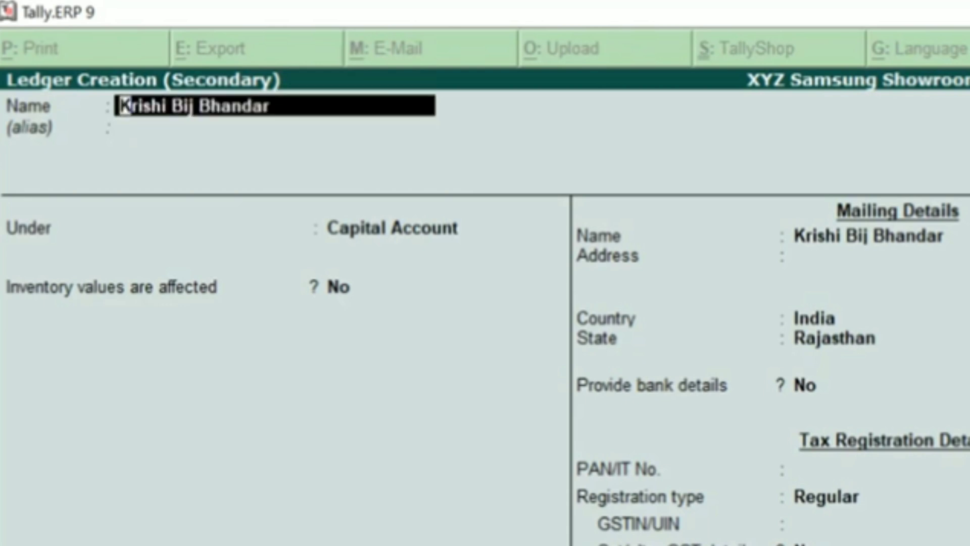
text(Krishi)
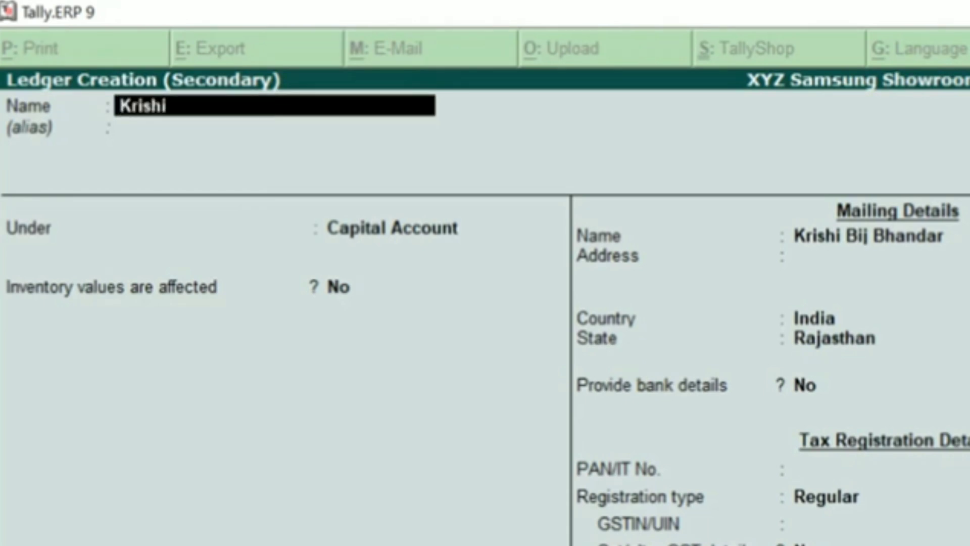
text( Beej Bhandar)
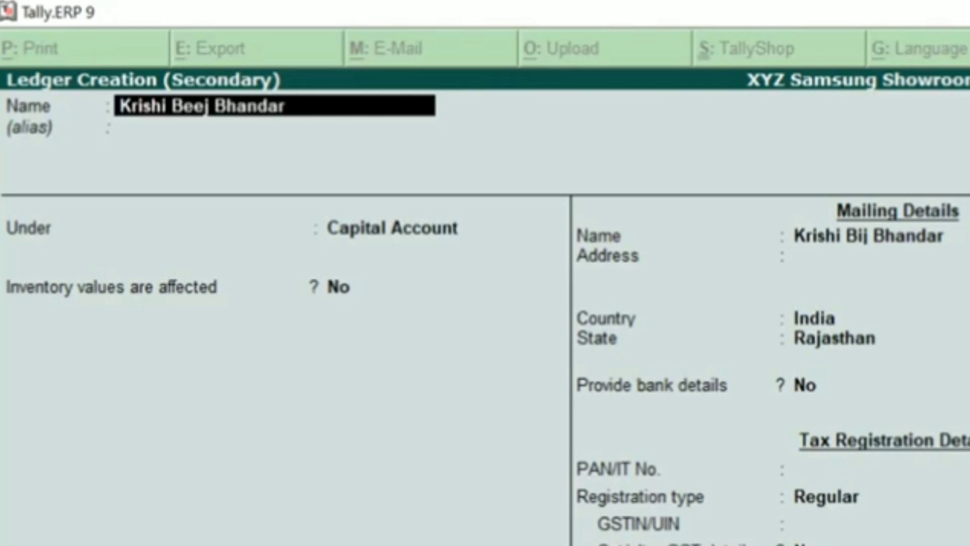
key(Return)
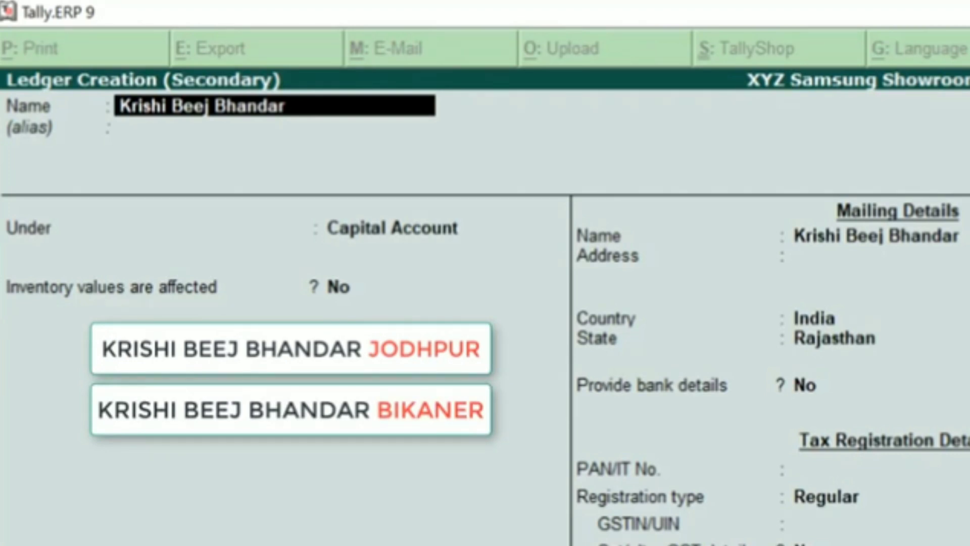
Try 'Krishi Beej Bhandar Bikaner' as the name, clear it, and highlight BAYER CROP SCIENCE in the PDF
key(BackSpace)
text(Krishi)
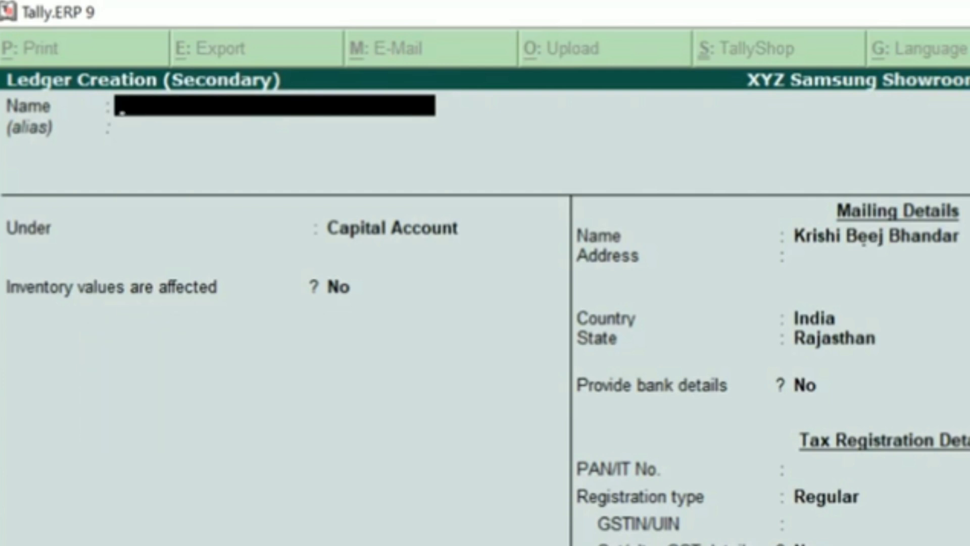
text( Beej Bhandar)
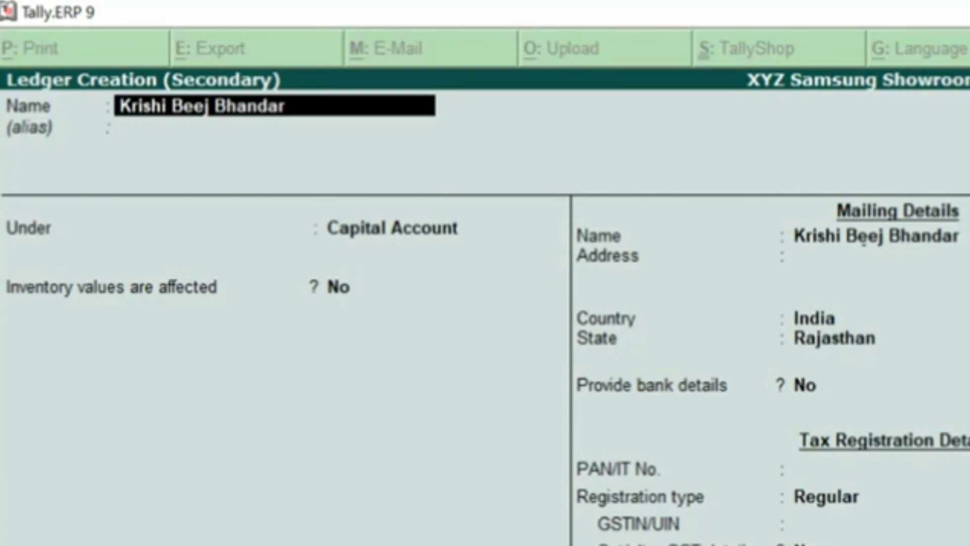
text(Bikaner)
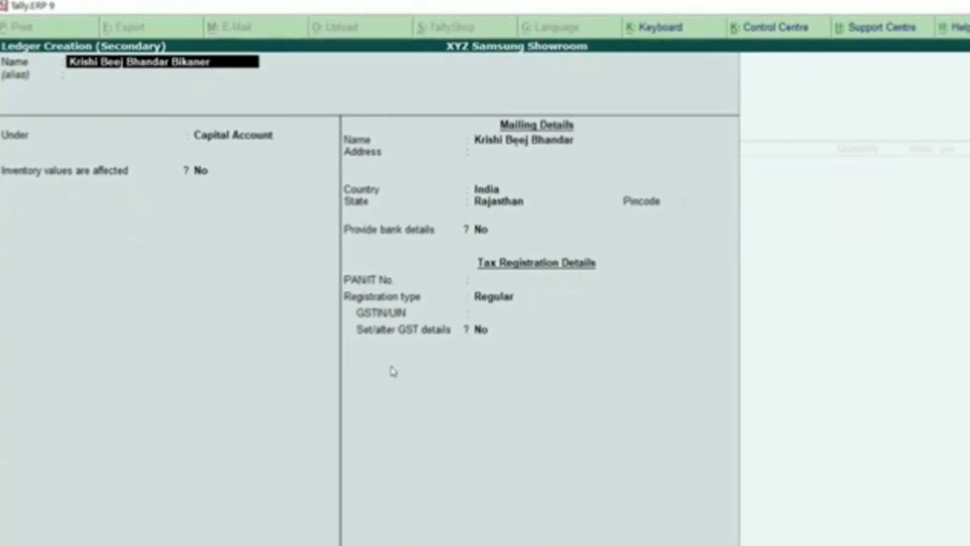
key(Escape)
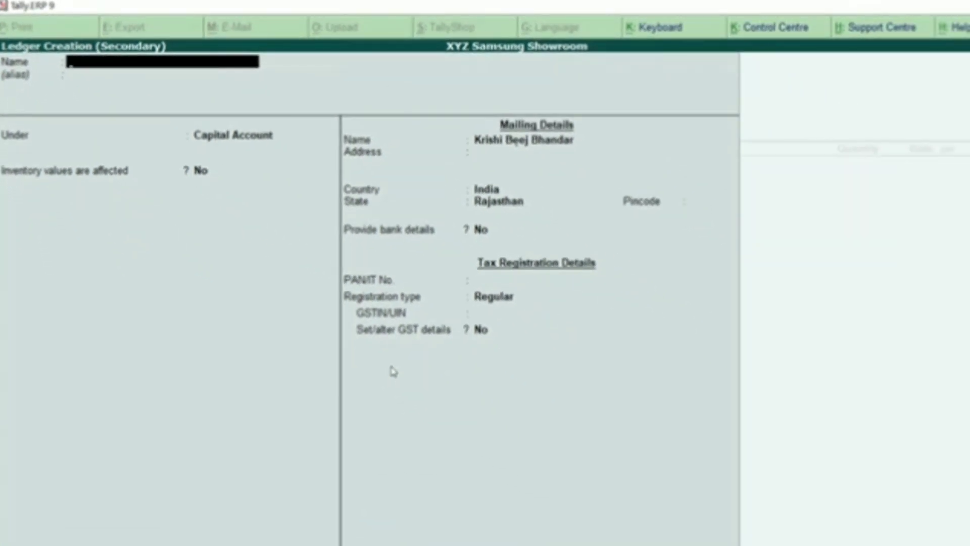
key(alt+Tab)
drag(335, 379, 513, 378)
Name the ledger 'Bayer Crop Science Ltd' and accept the matching mailing name
click(615, 398)
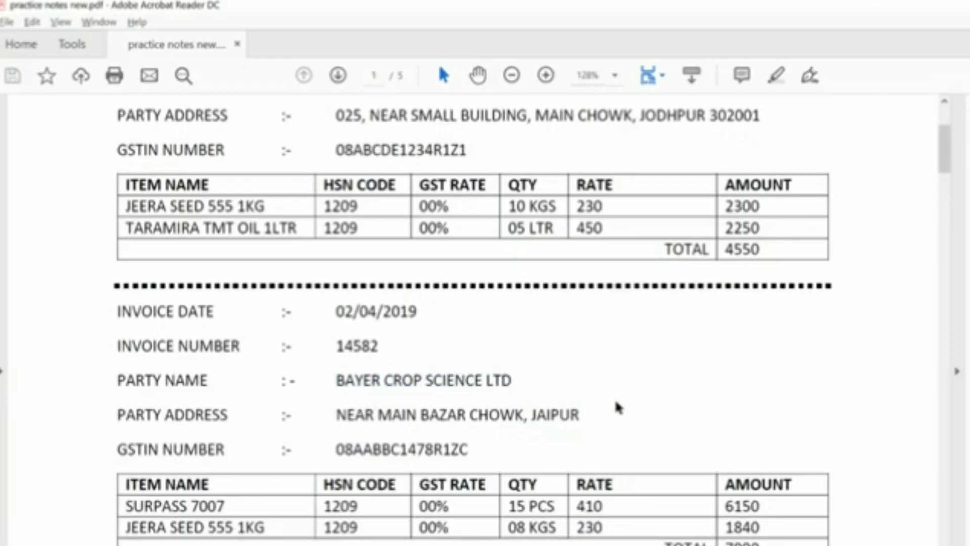
key(alt+Tab)
text(Bayer Crop Science Ltd)
key(Return)
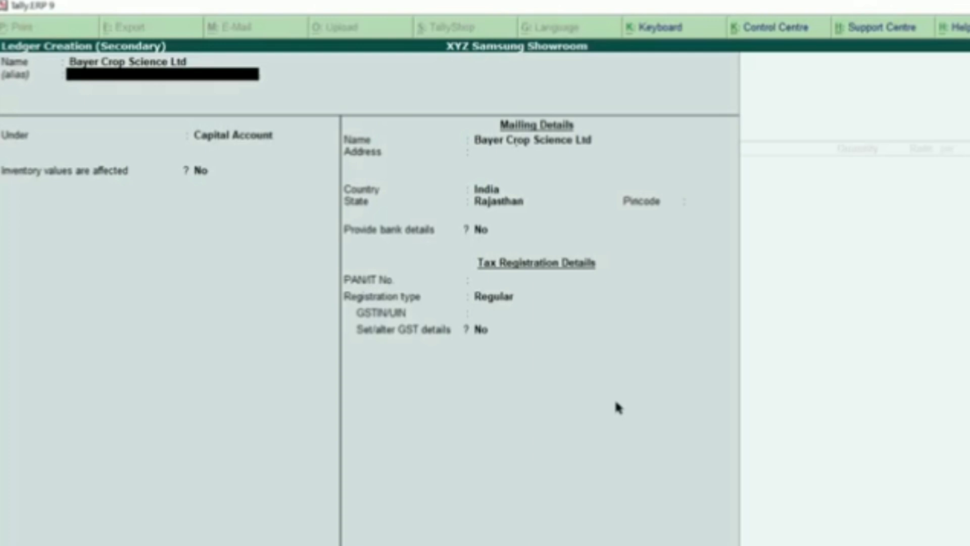
key(Return)
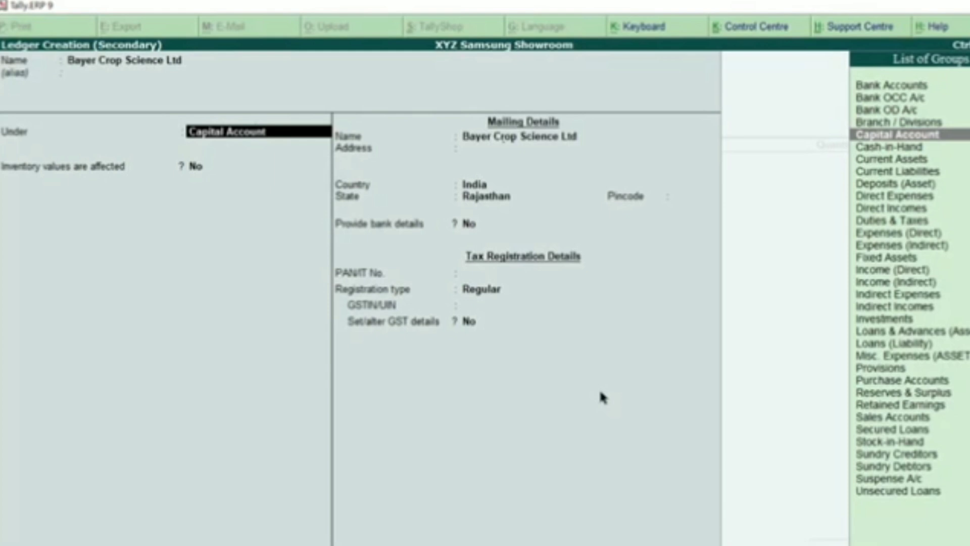
Type 'Sundr' to select Sundry Creditors as the group and keep bill-by-bill at No
text(Sundr)
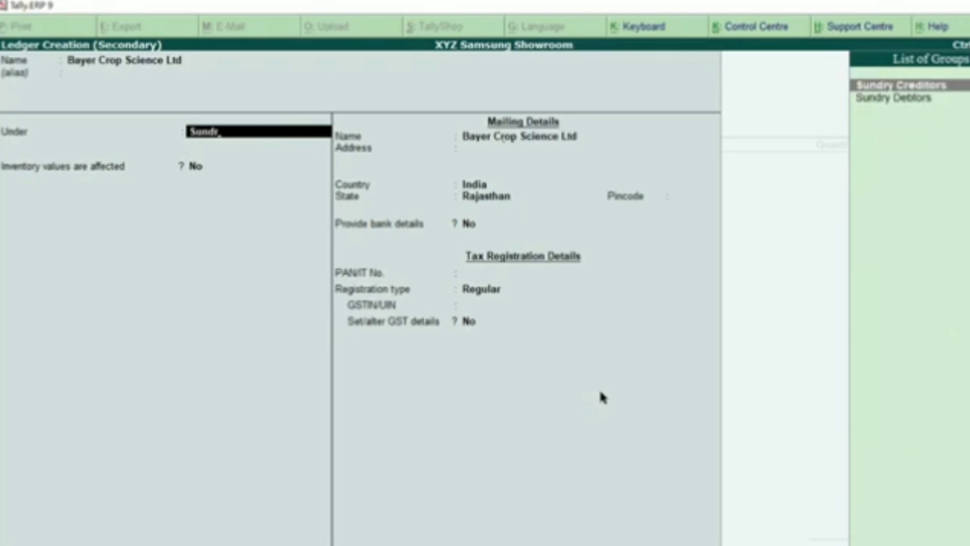
key(Return)
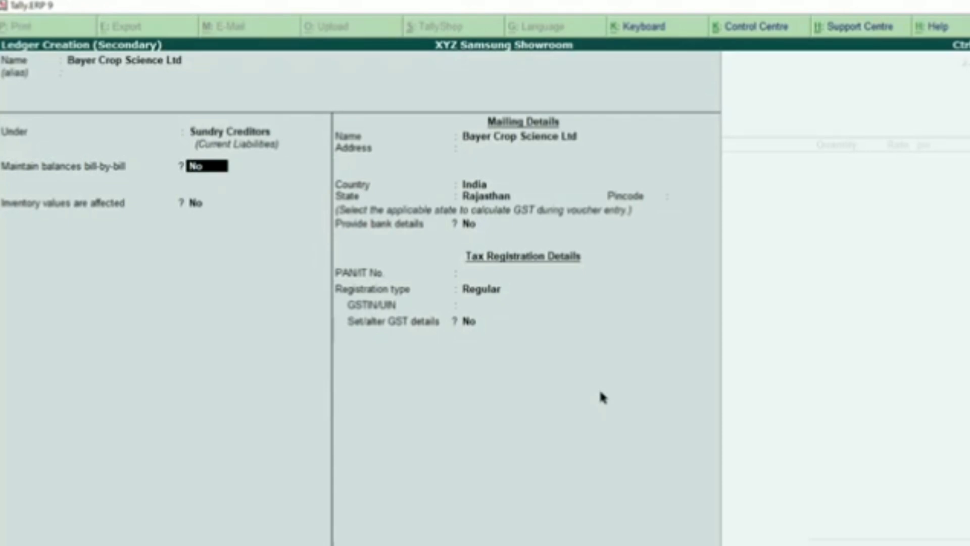
key(Return)
key(Return)
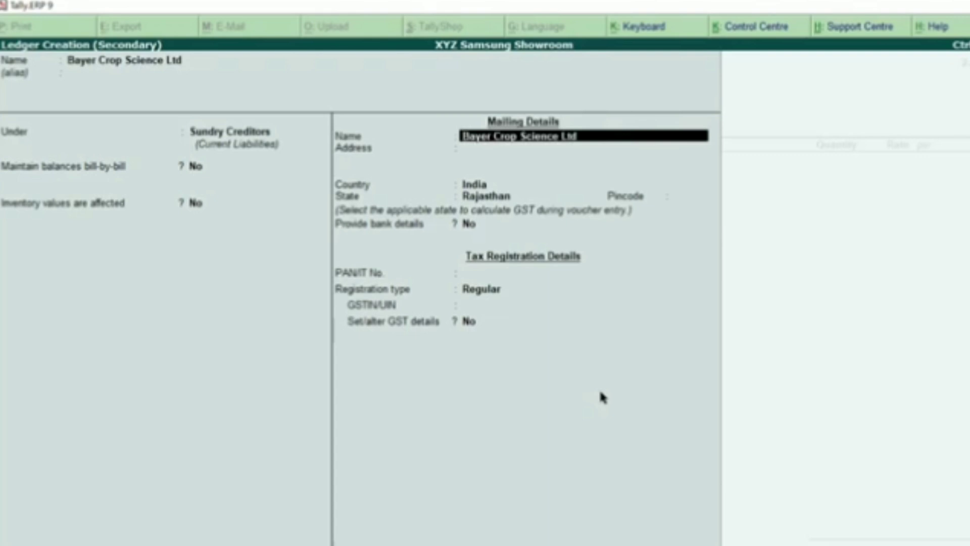
Enter the mailing address lines 'Near Main Bazar Chowk' and 'Jaipur'
key(Return)
key(alt+Tab)
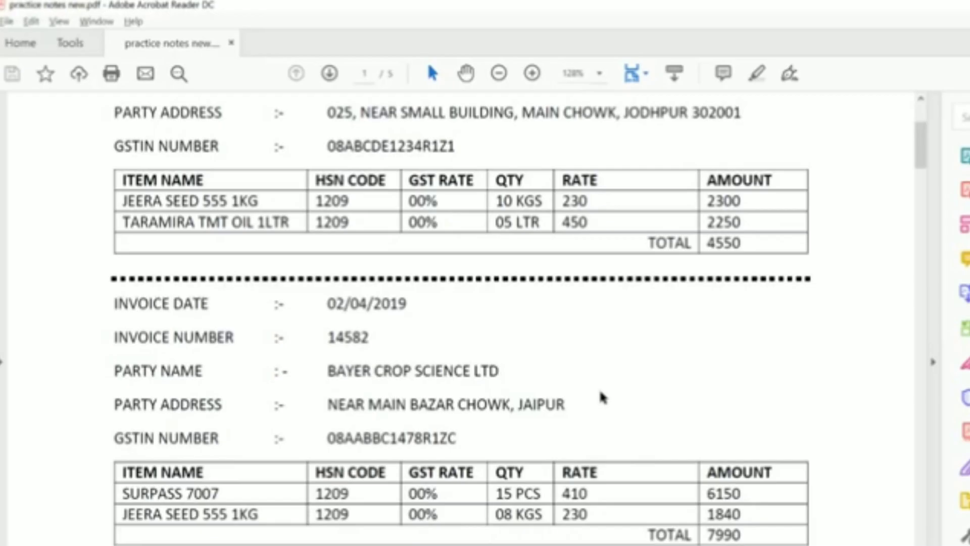
key(alt+Tab)
text(Near)
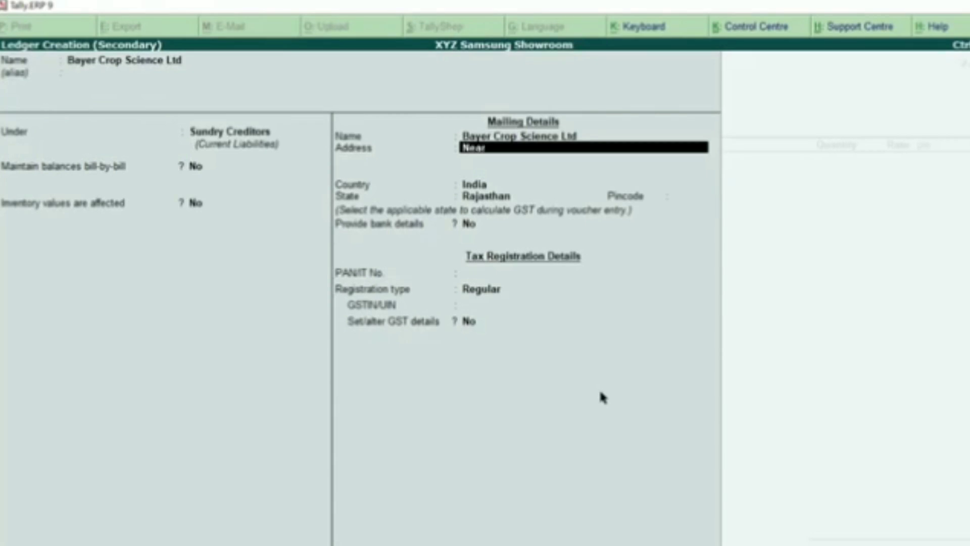
text( Main Bazar Chowk)
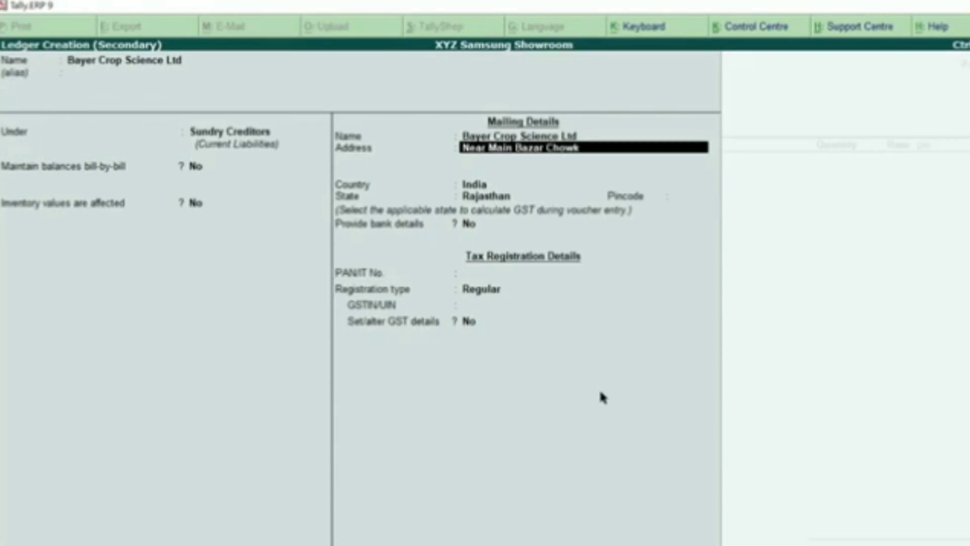
key(Return)
text(Jaipur)
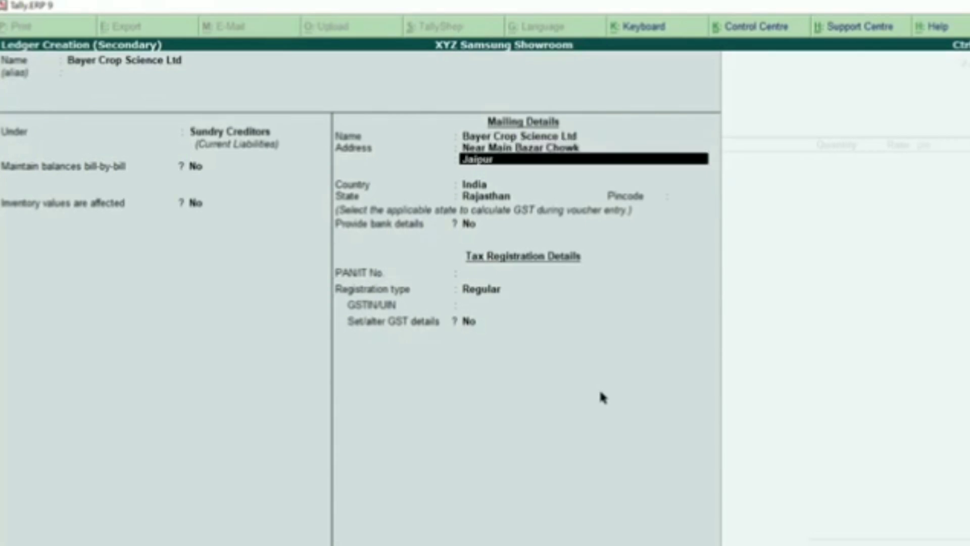
key(Return)
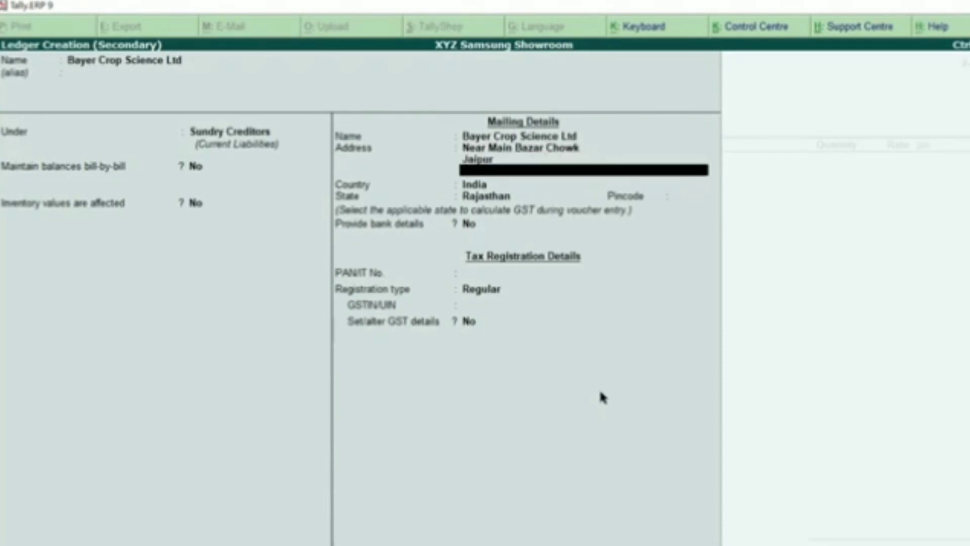
Keep India and Rajasthan, leave pincode and PAN blank, bank details off, registration type Regular
key(Return)
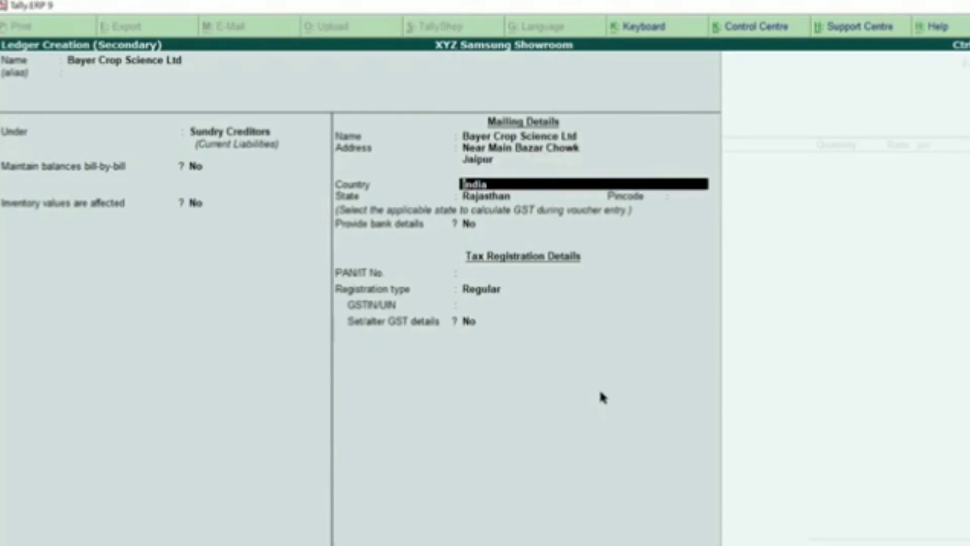
key(Return)
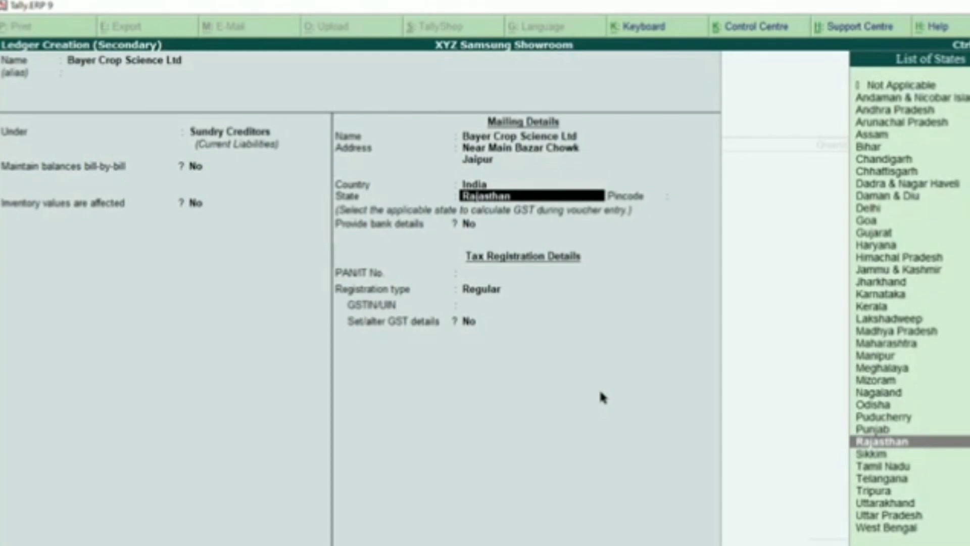
key(Return)
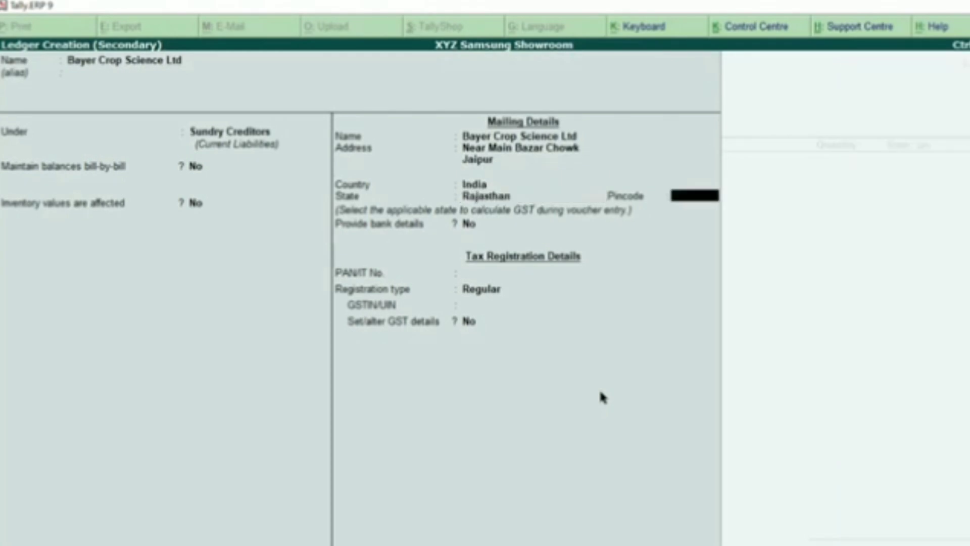
key(Return)
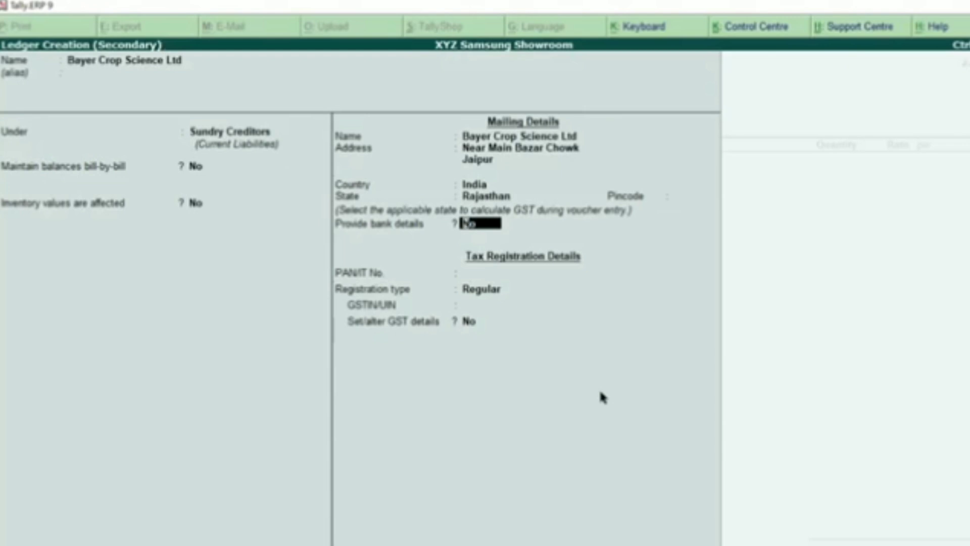
key(Return)
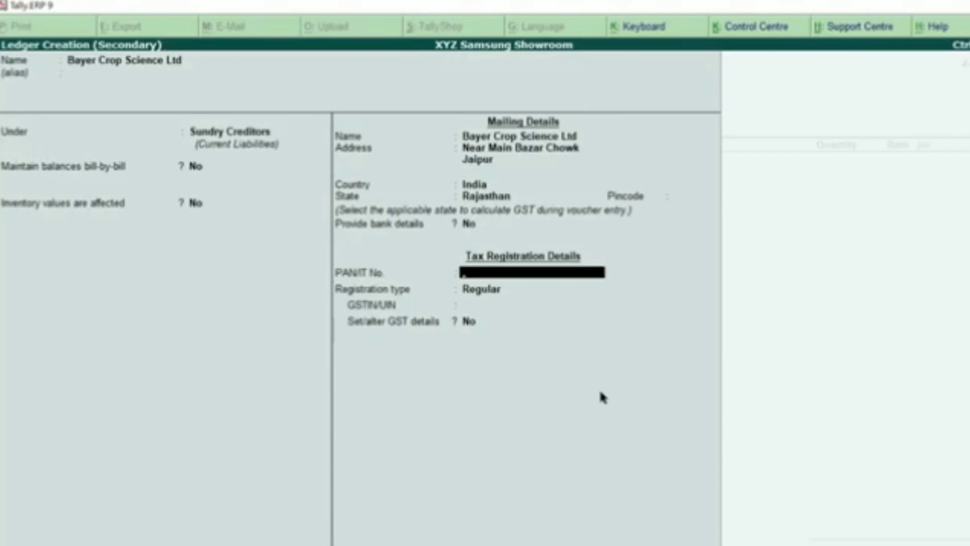
key(Return)
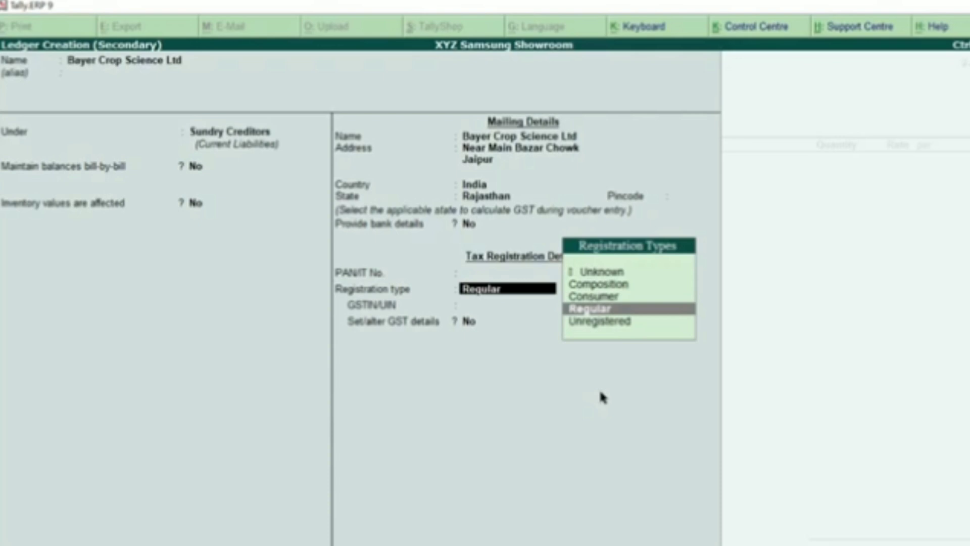
key(Return)
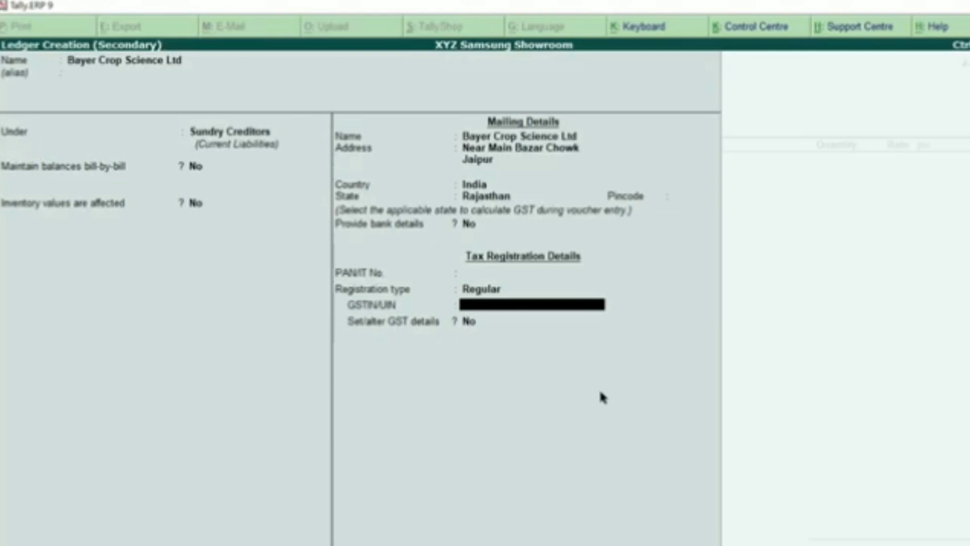
key(alt+Tab)
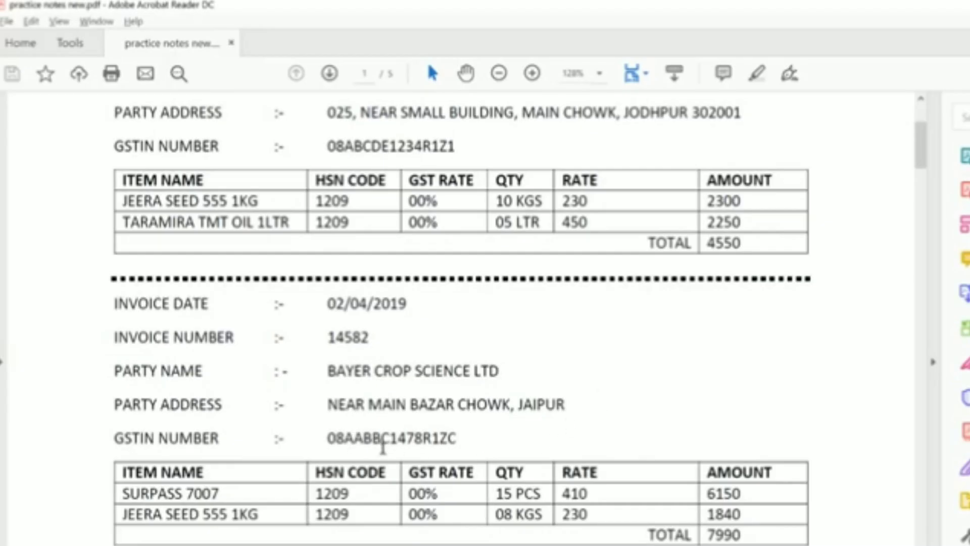
Enter the supplier's GSTIN from the invoice, dismiss the verification warning, and accept the ledger
key(alt+Tab)
key(alt+Tab)
key(alt+Tab)
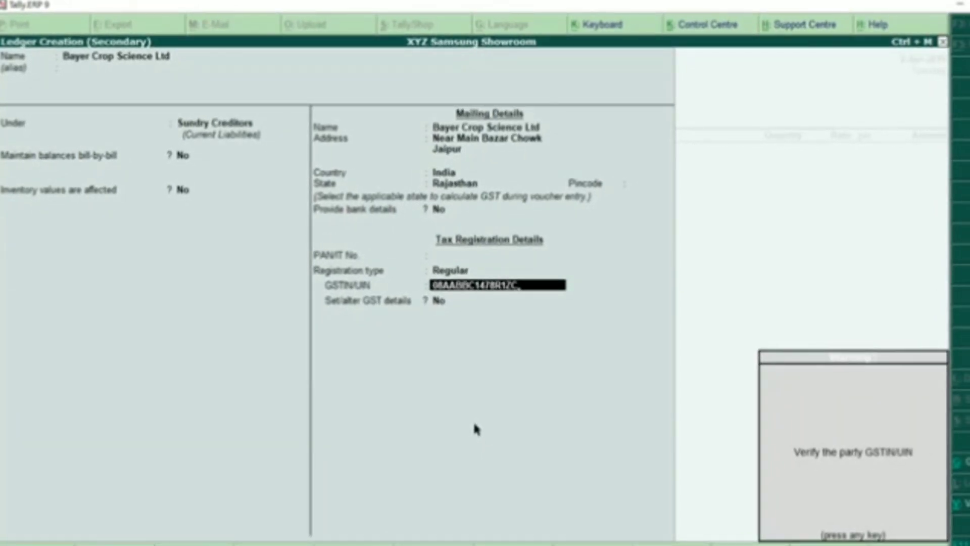
key(Return)
key(Return)
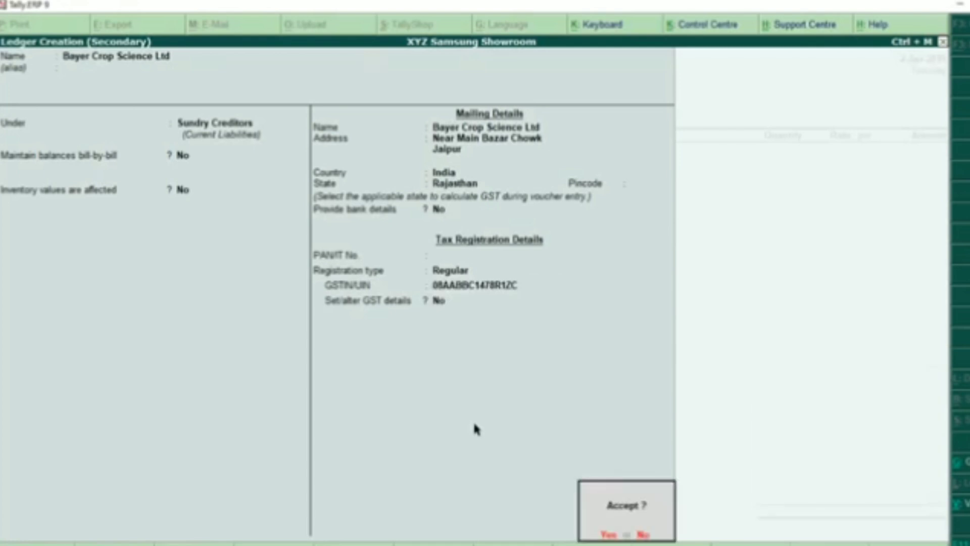
key(Return)
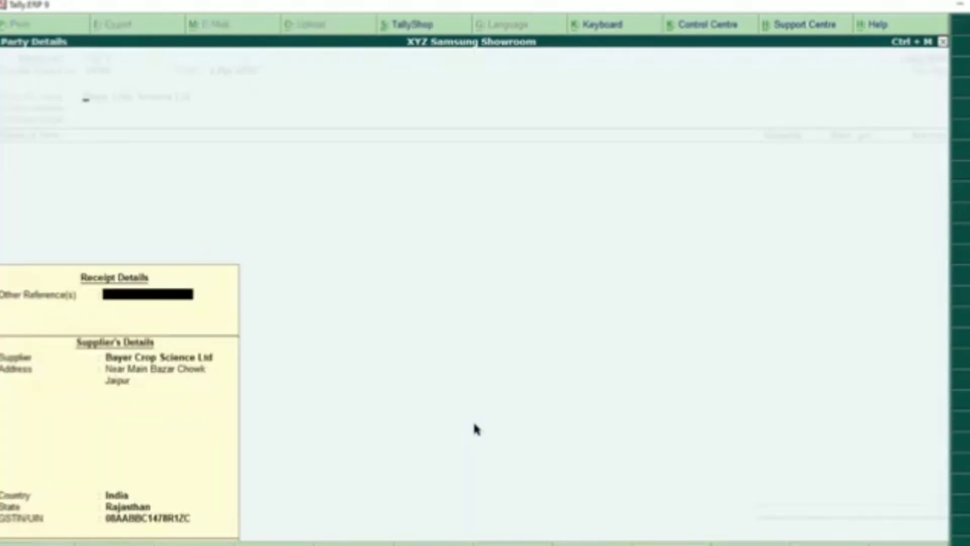
key(Escape)
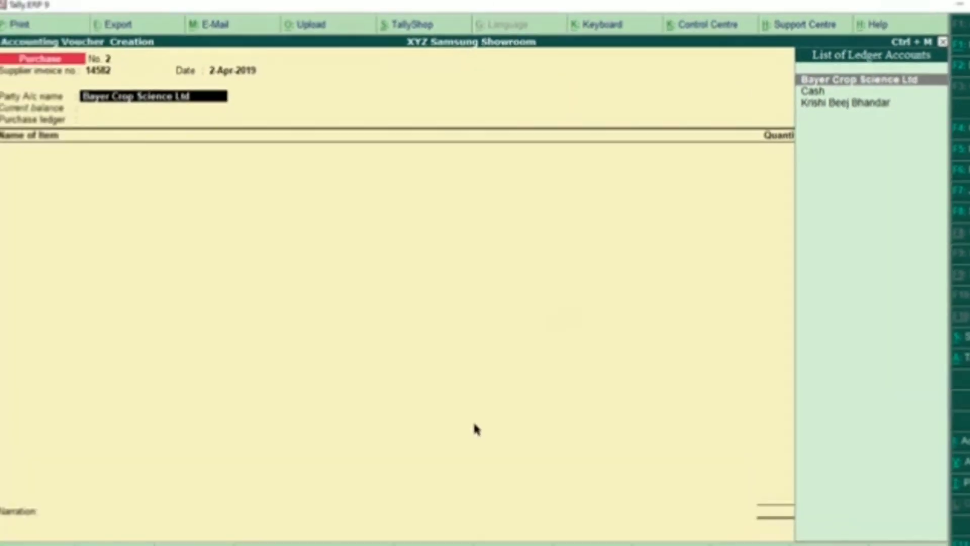
Set Bayer Crop Science Ltd as party on purchase voucher No. 2 and accept its details
key(Return)
key(Return)
key(Return)
key(Return)
key(Return)
key(Return)
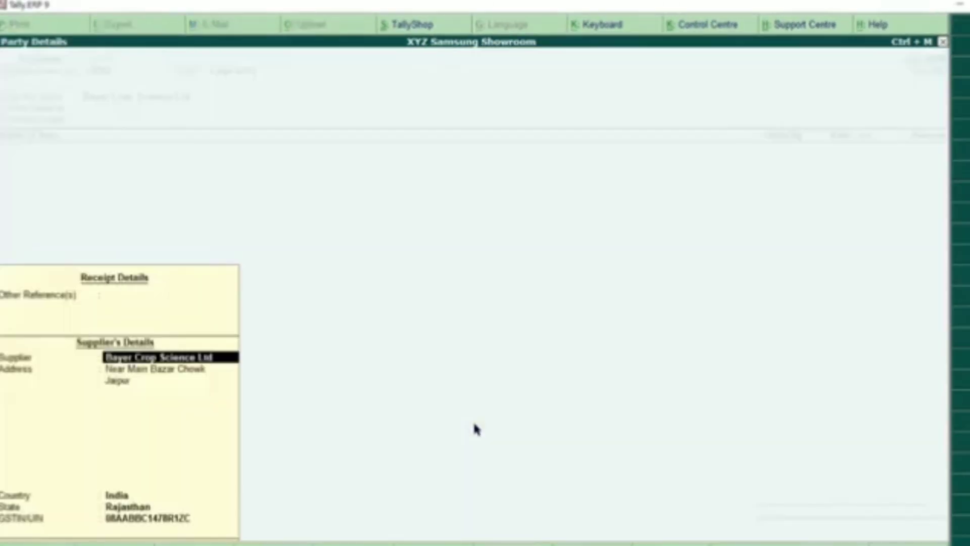
key(Return)
key(Return)
key(Return)
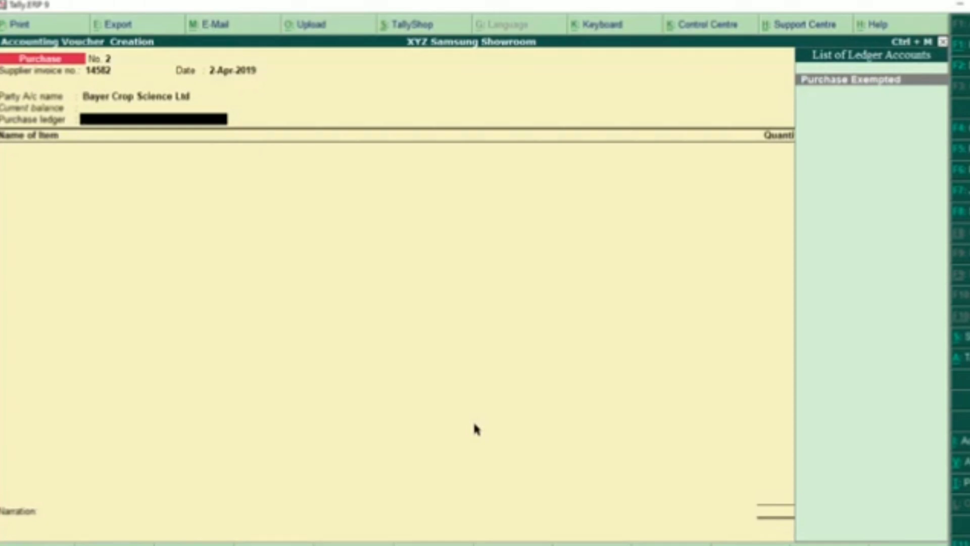
key(alt+Tab)
scroll(354, 425, down, 2)
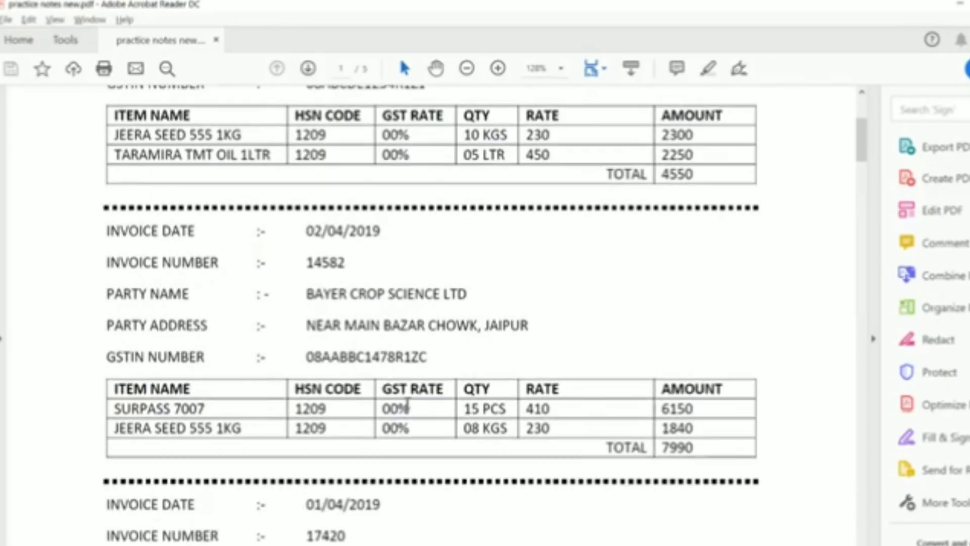
Review SURPASS 7007's 00% GST rate and the Jaipur party address on invoice 14582
drag(378, 408, 411, 408)
click(407, 430)
drag(485, 326, 530, 326)
click(533, 336)
key(alt+Tab)
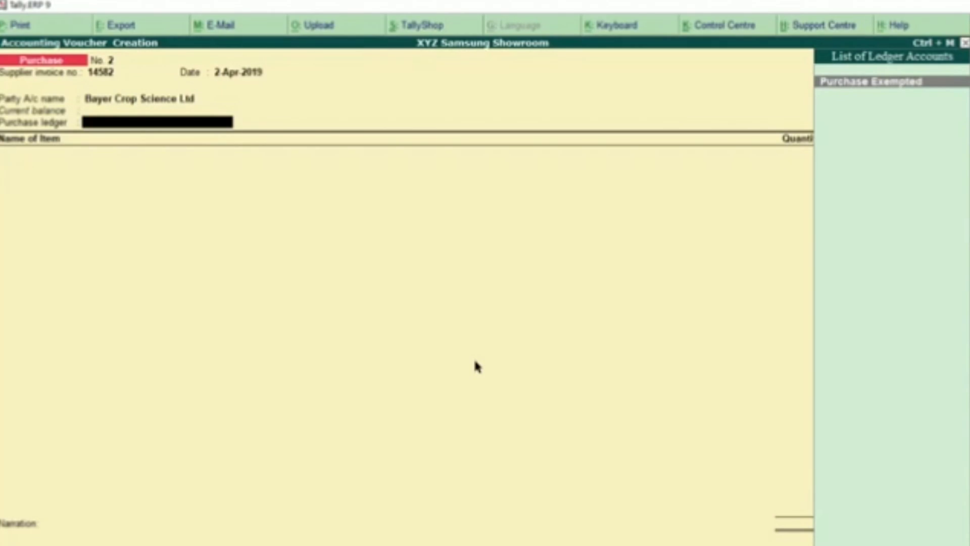
Choose Purchase Exempted as the purchase ledger and check the item name SURPASS 7007 on the invoice
key(Return)
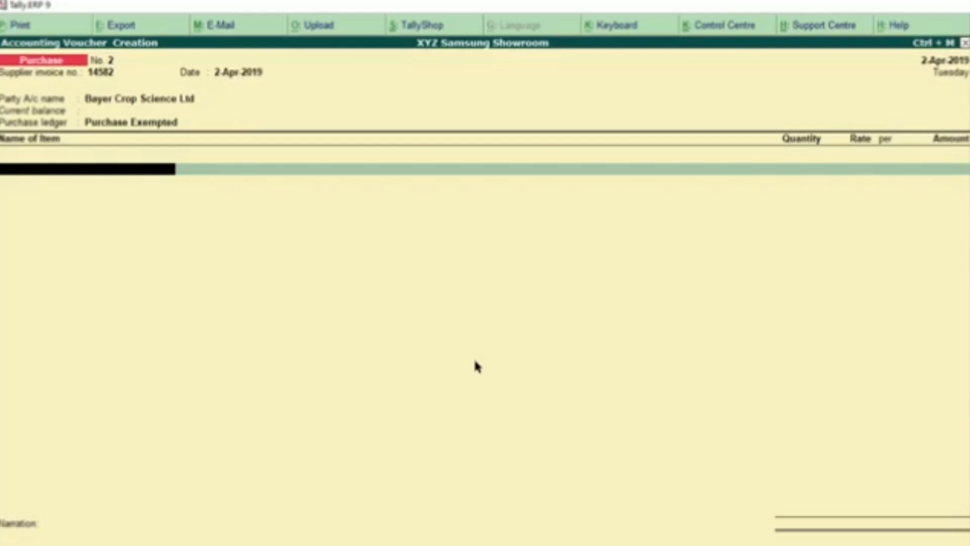
key(alt+Tab)
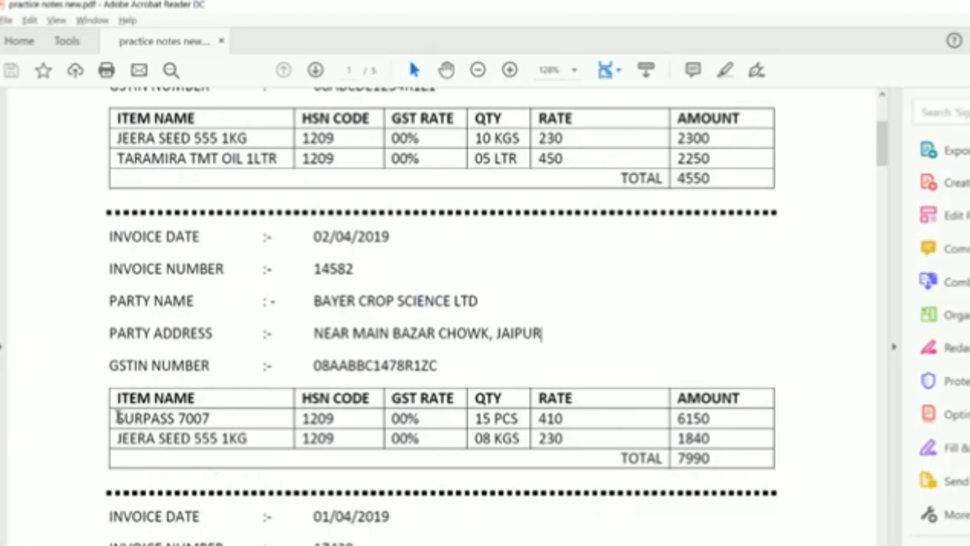
drag(117, 417, 210, 418)
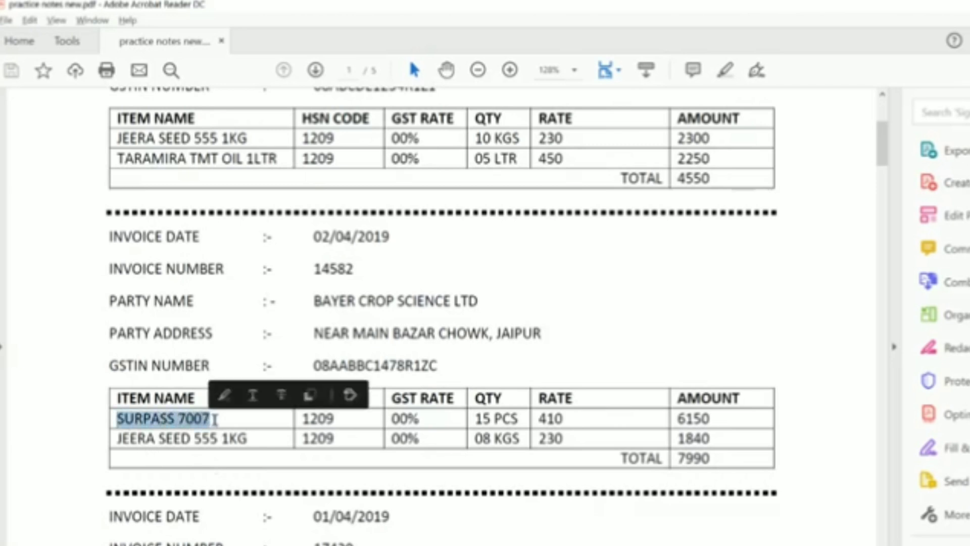
click(209, 419)
mouse_move(119, 417)
mouse_down()
mouse_move(210, 419)
mouse_move(117, 418)
mouse_up()
click(212, 419)
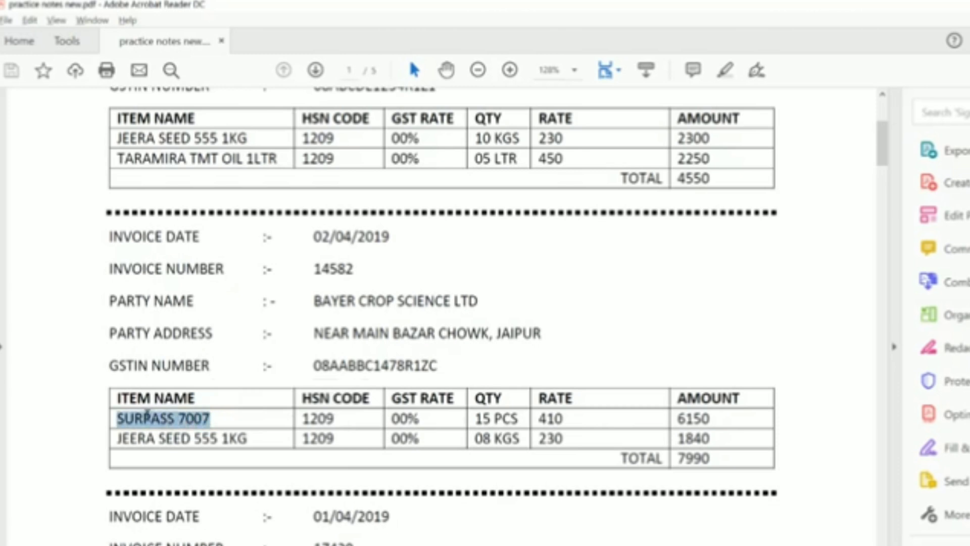
click(213, 418)
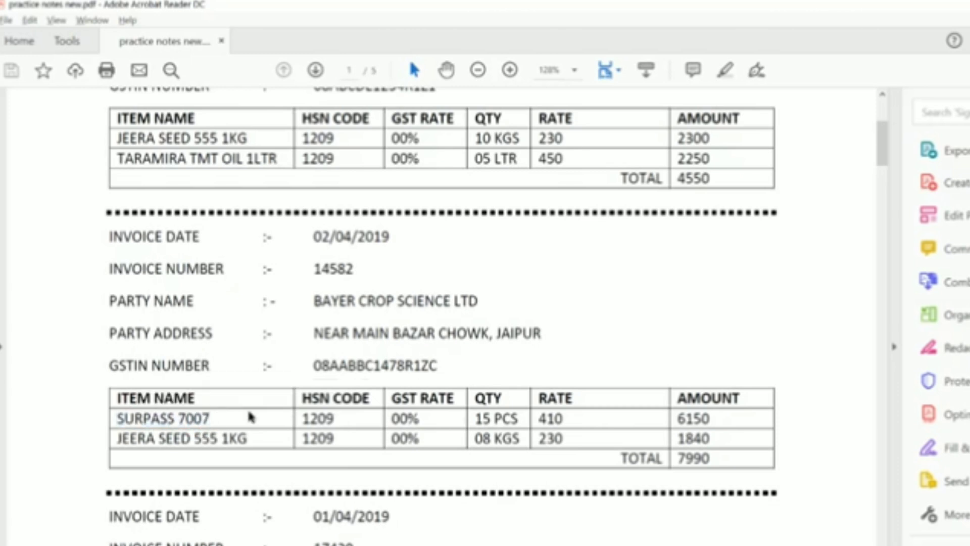
key(alt+Tab)
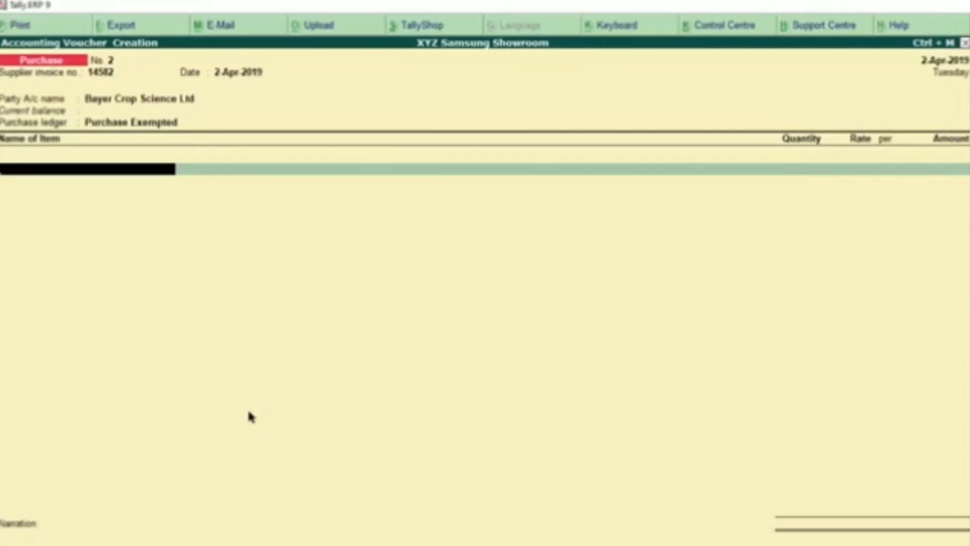
Start new stock item Surpass 7007 under the Items @ 00% group, noting its PCS unit
key(alt+c)
text(Sup)
text(rpass)
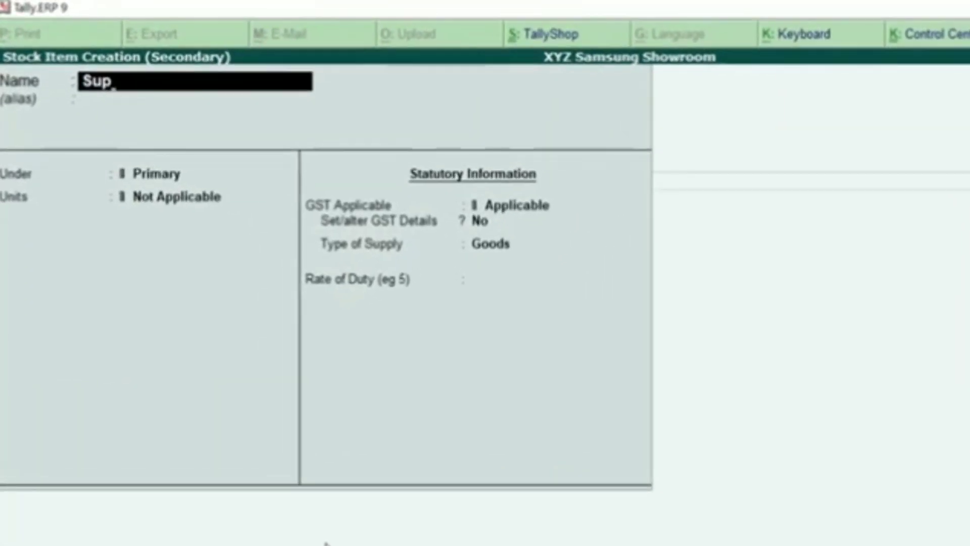
text( 7007)
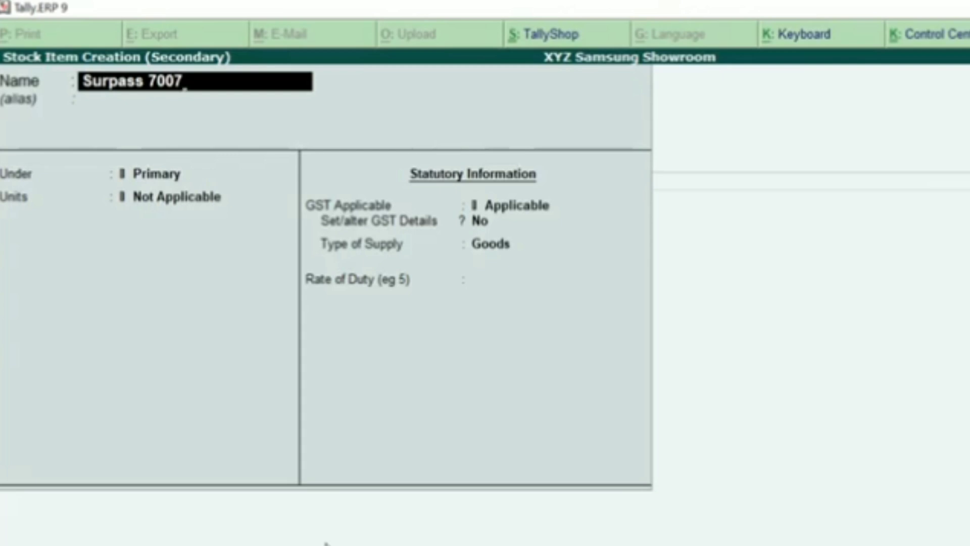
key(Return)
key(Return)
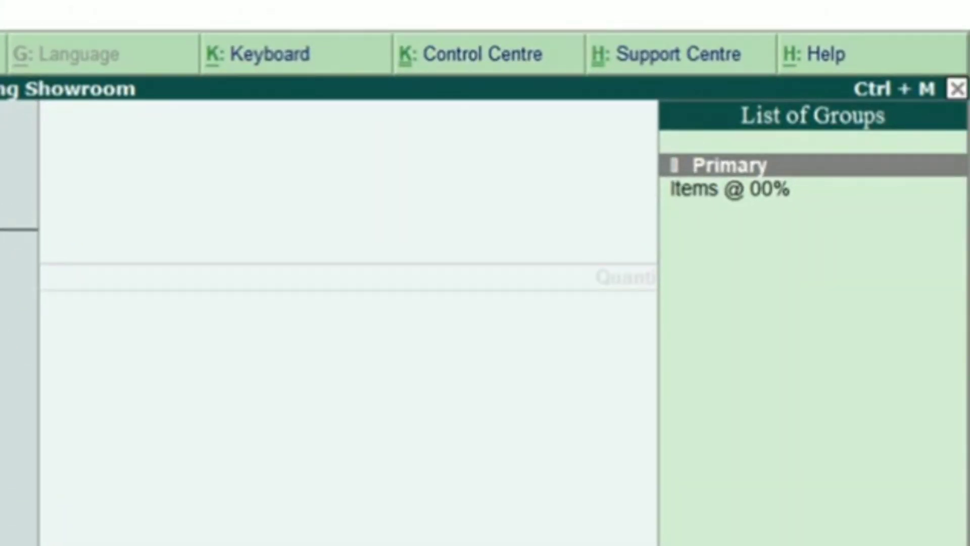
key(Down)
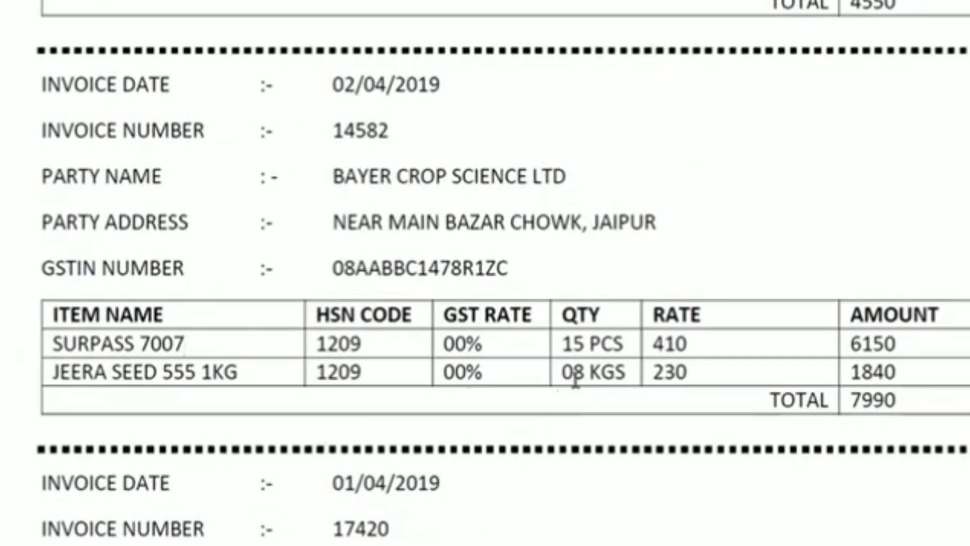
drag(591, 343, 624, 344)
click(631, 349)
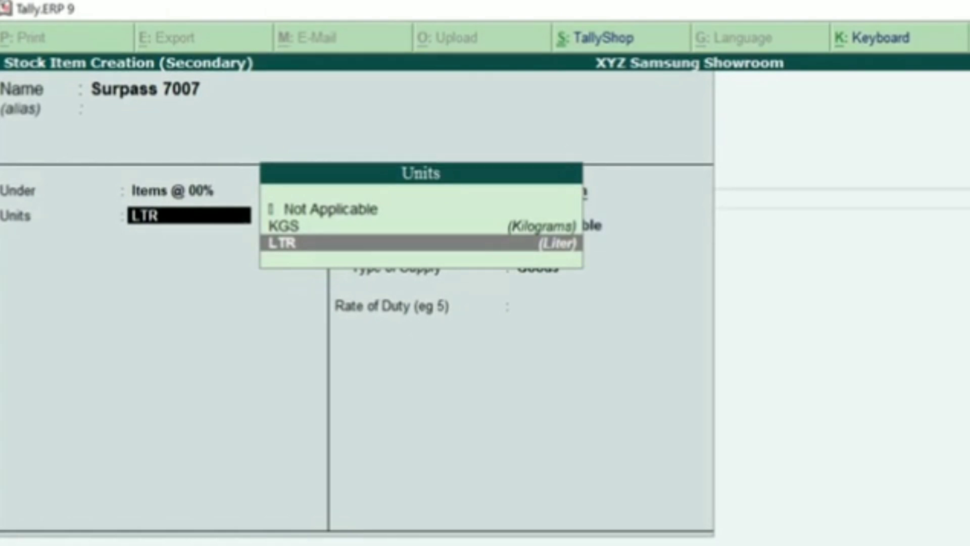
key(alt+c)
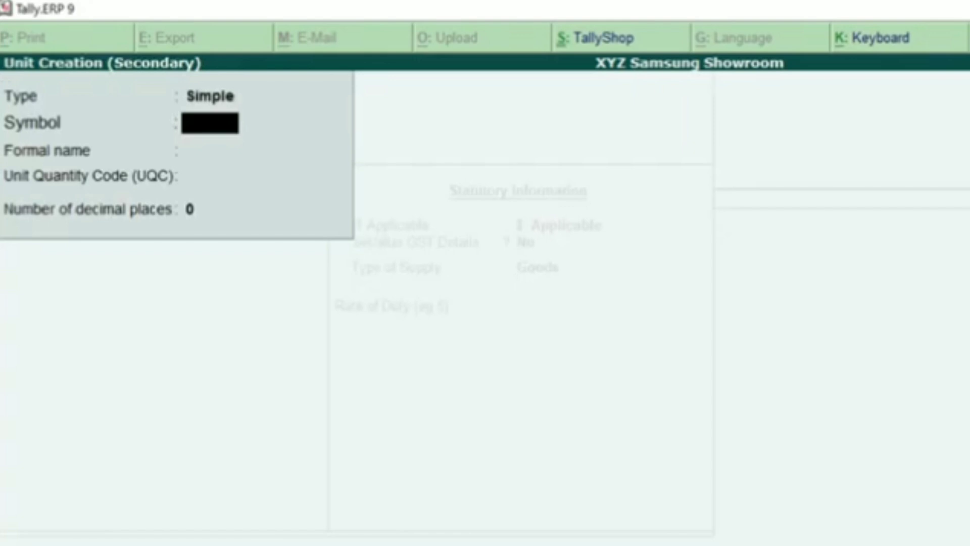
Create unit PCS, formal name Pieces, UQC PCS-PIECES, with 0 decimal places
text(PCS)
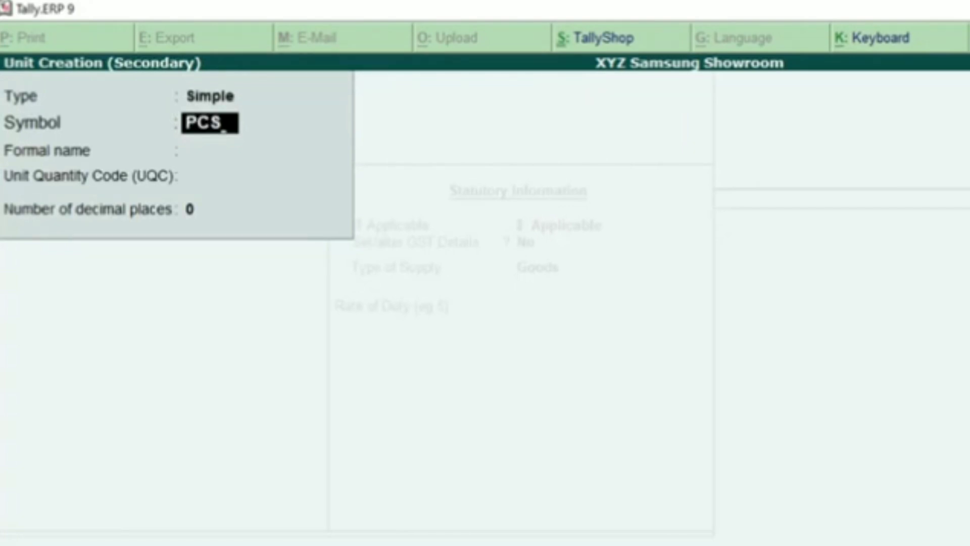
key(Return)
text(Pieces)
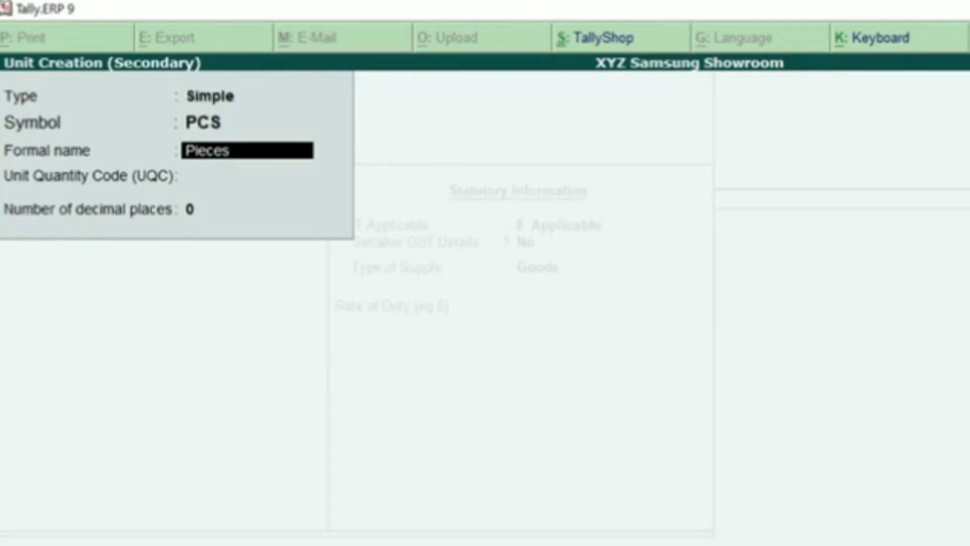
key(Return)
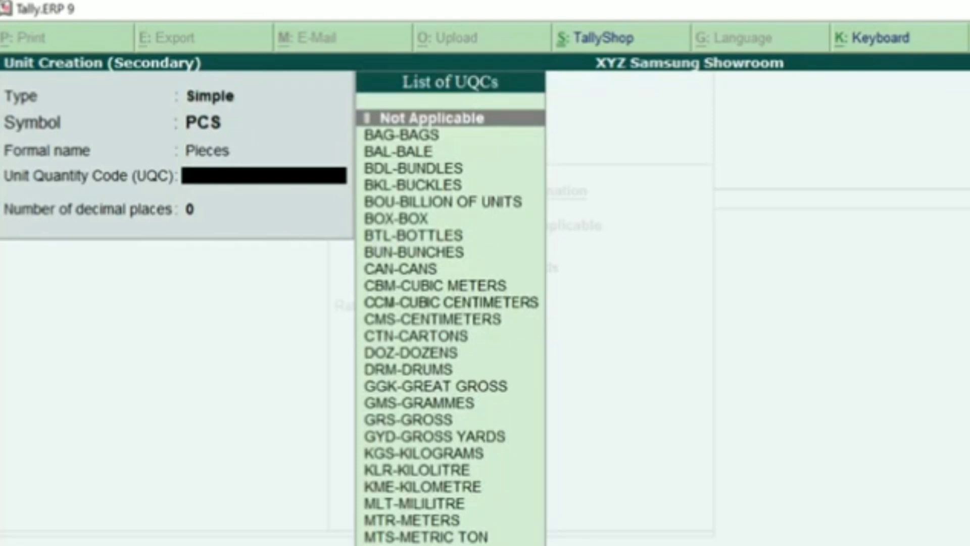
text(pcs)
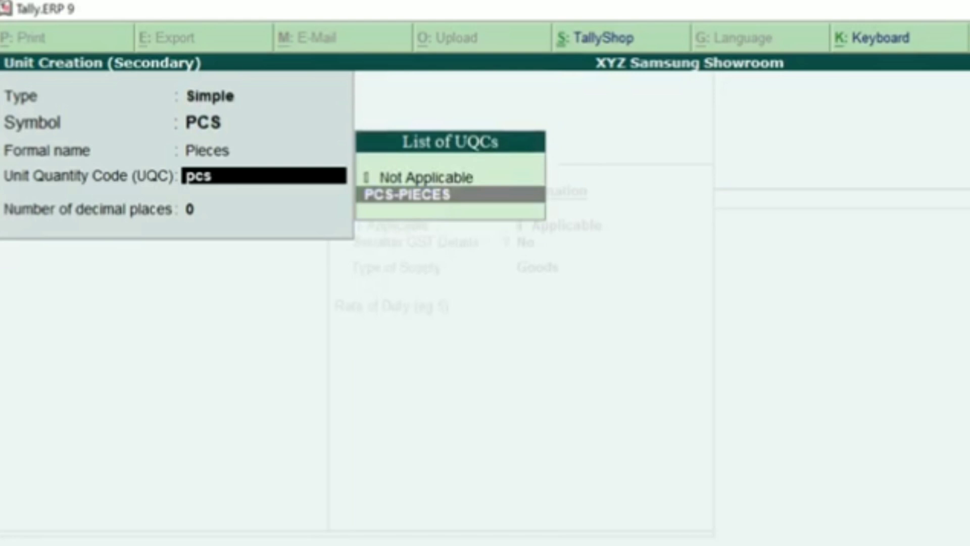
key(Return)
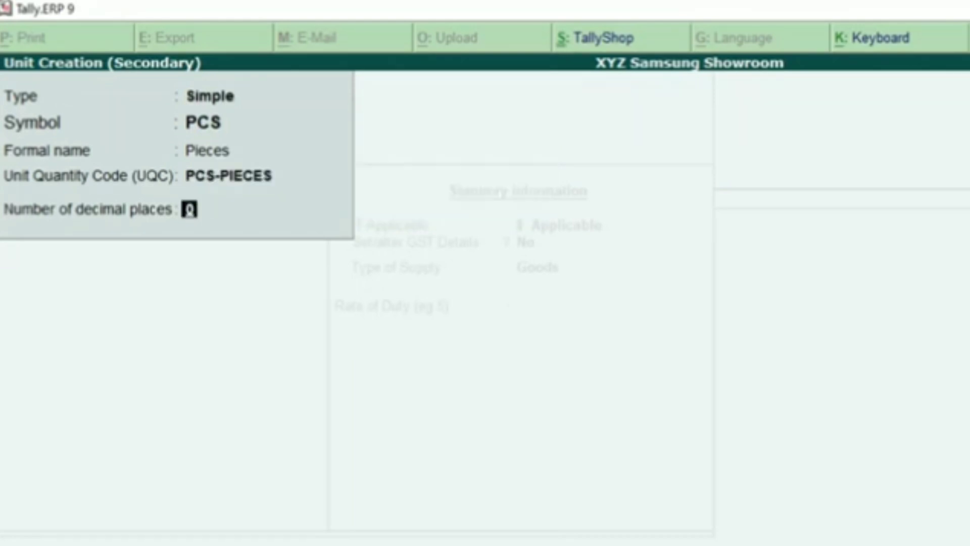
key(Return)
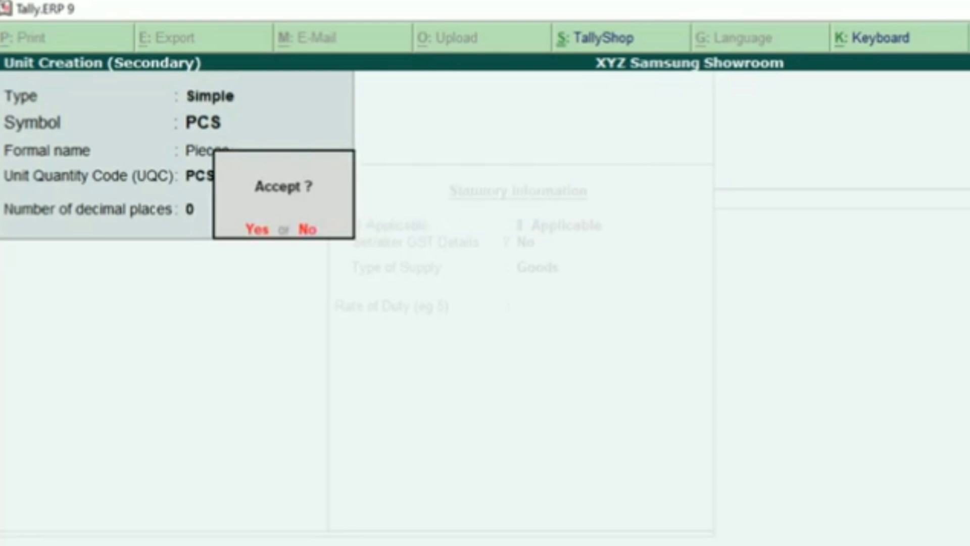
key(Return)
key(BackSpace)
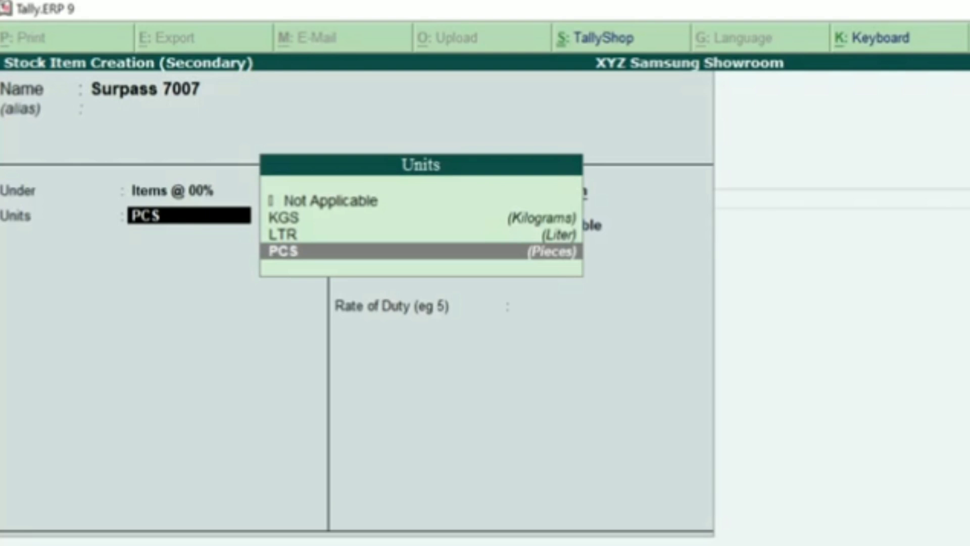
Give Surpass 7007 the PCS unit and make it GST applicable with GST details set to Yes
key(Up)
key(Up)
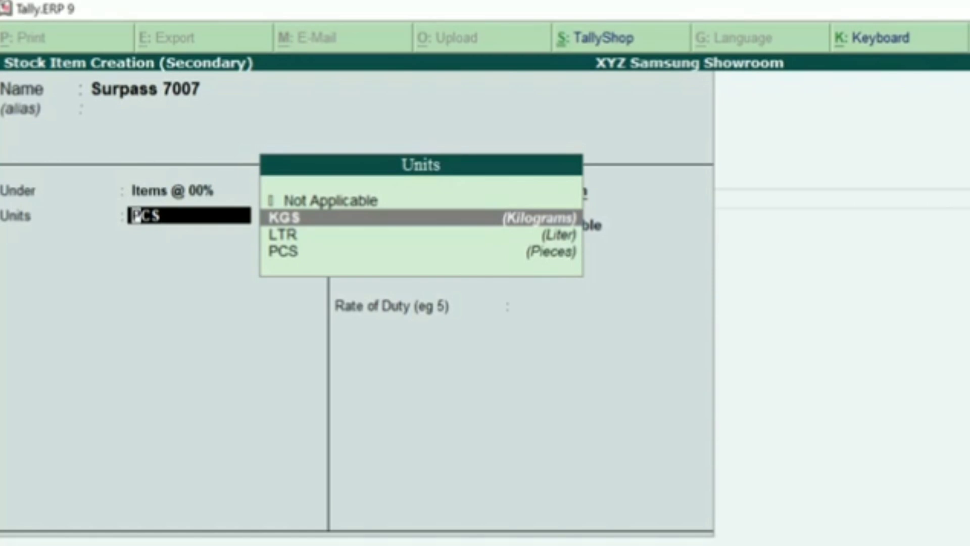
key(Down)
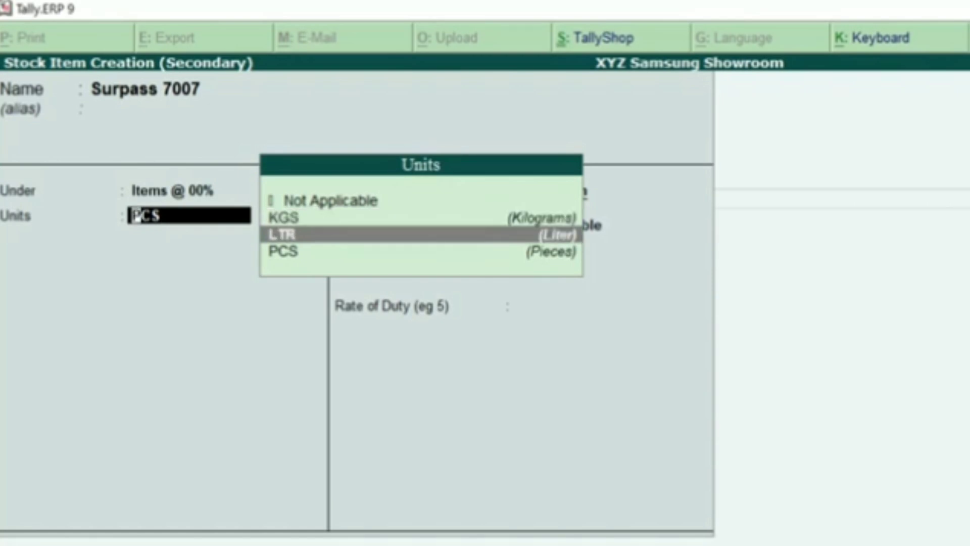
key(Down)
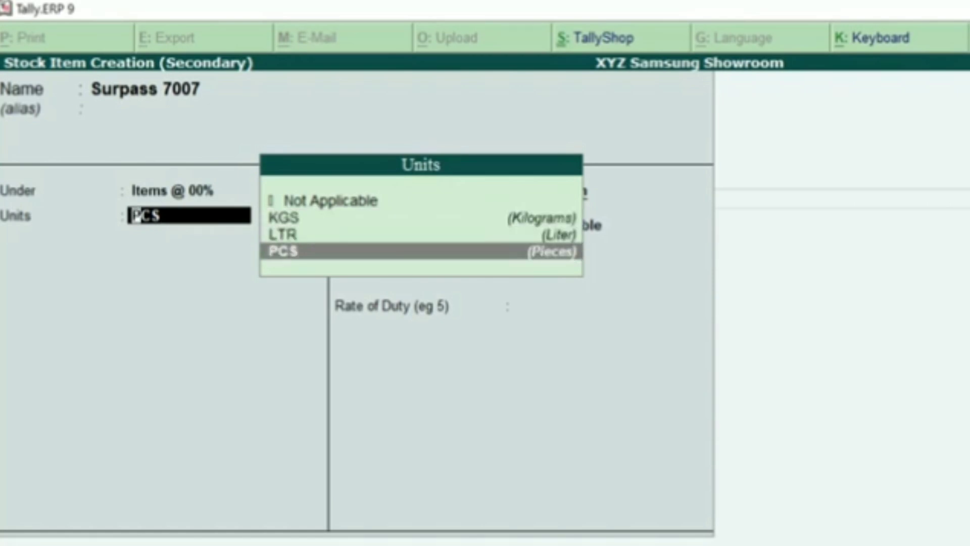
key(Return)
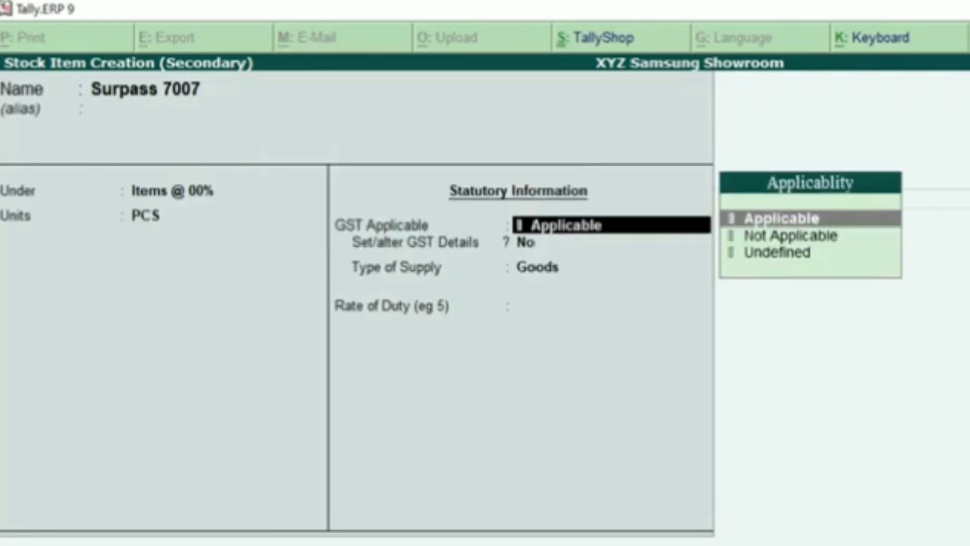
key(Return)
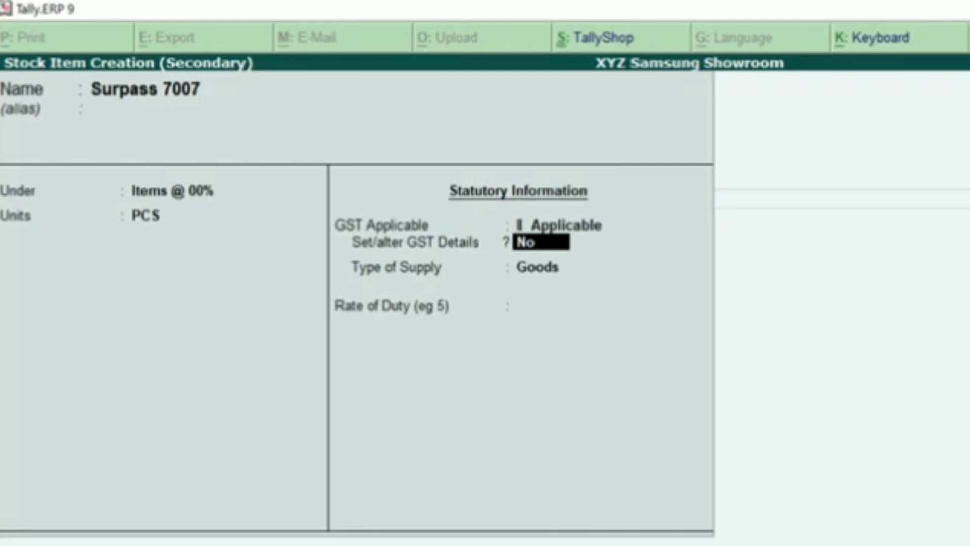
text(y)
key(Return)
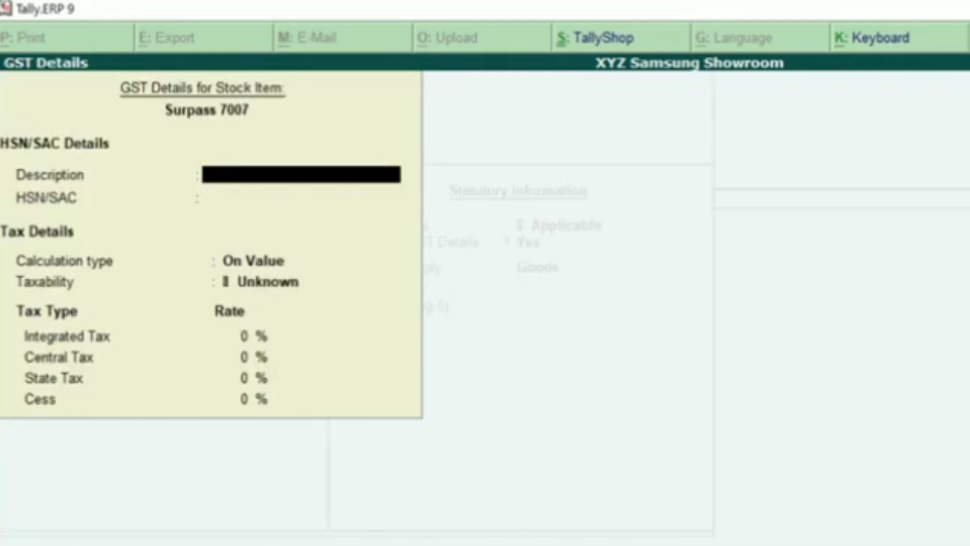
Set HSN 1209, On Value calculation, Exempt taxability, Goods supply and 0 duty rate
key(Return)
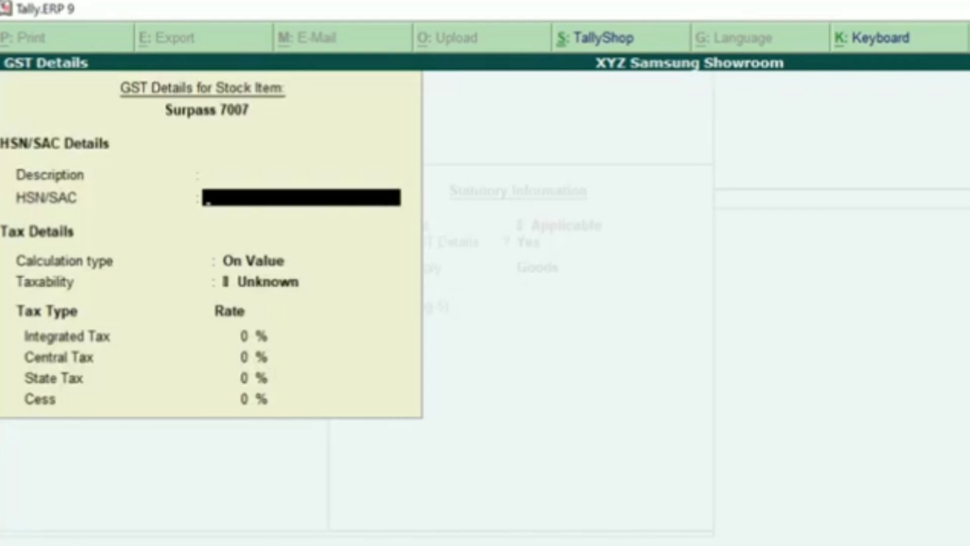
text(1209)
key(Return)
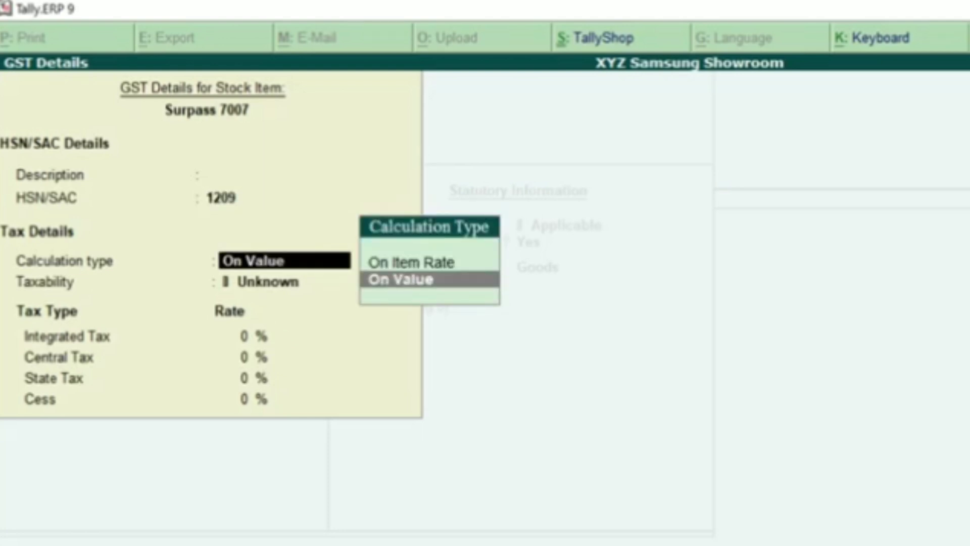
key(Return)
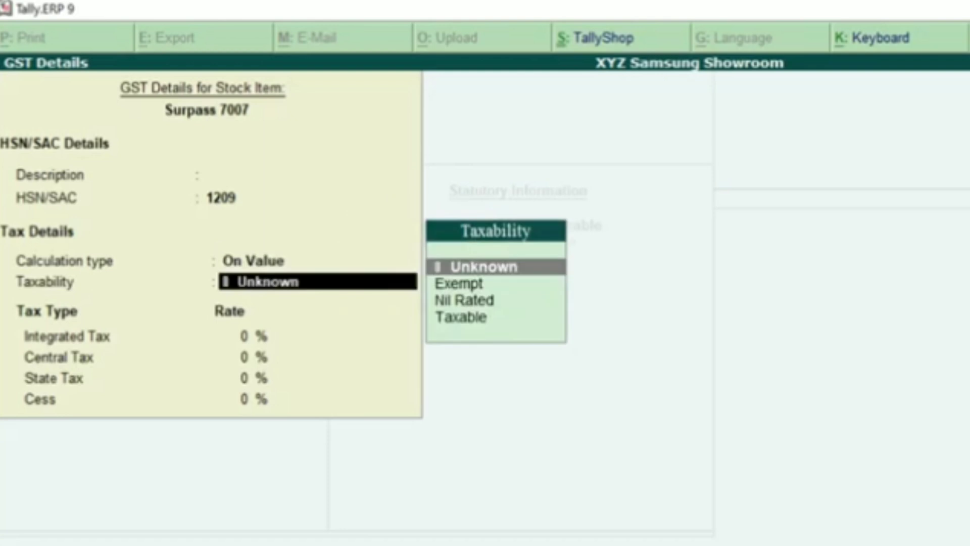
text(Exe)
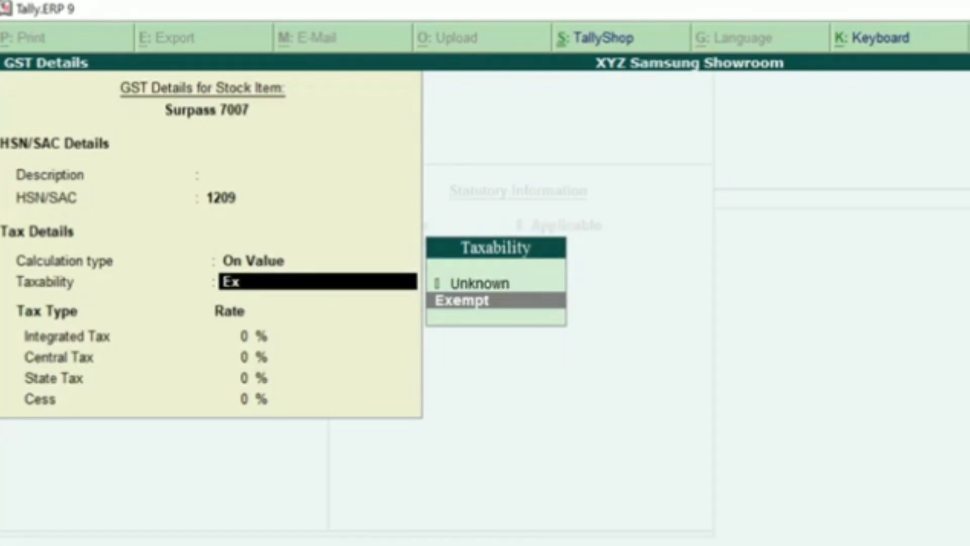
key(Return)
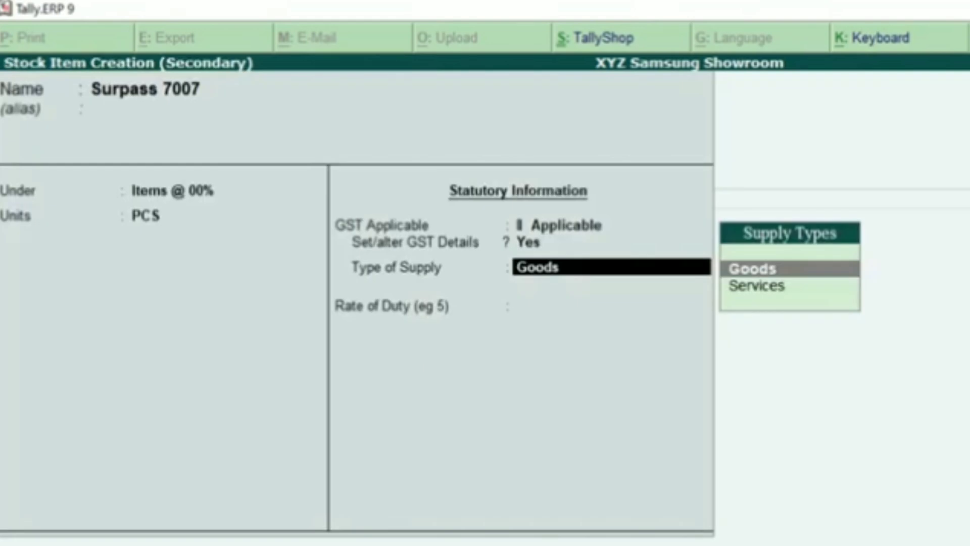
key(Return)
key(Return)
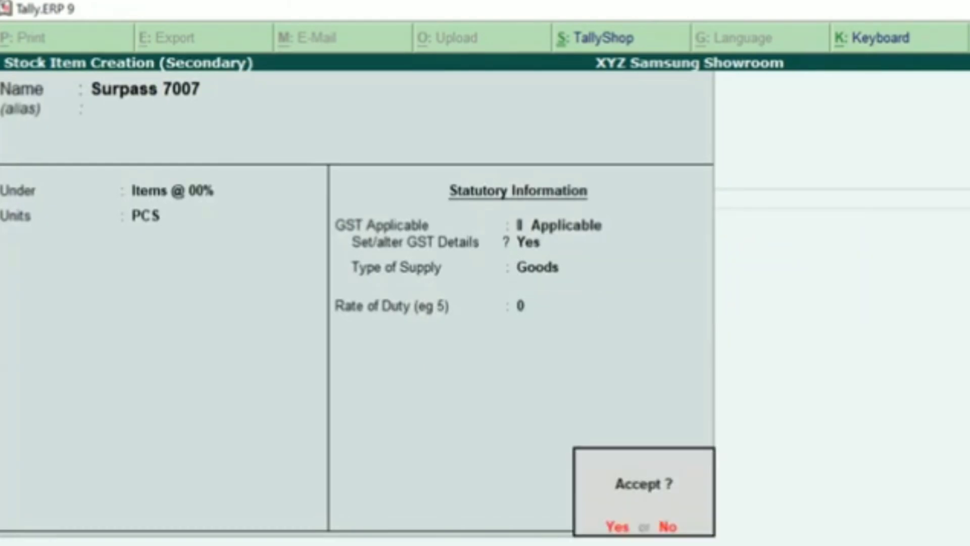
key(Return)
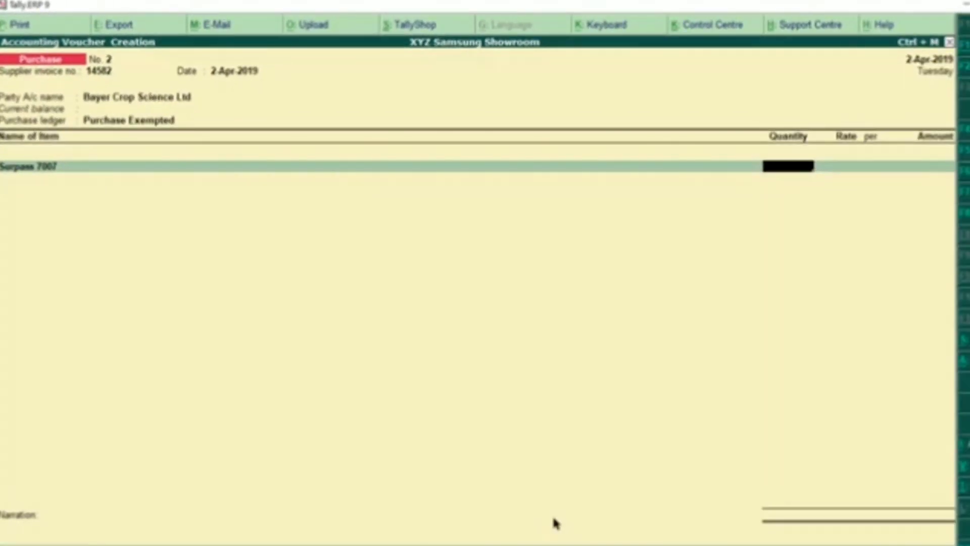
key(alt+Tab)
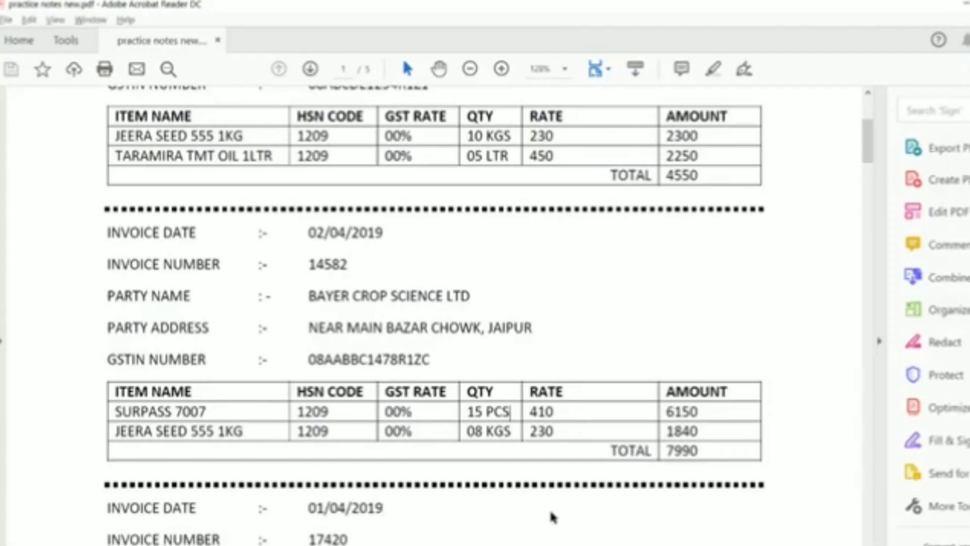
Enter 15 PCS of Surpass 7007 at 410 per PCS, totalling 6,150.00
drag(512, 414, 466, 411)
click(512, 438)
key(alt+Tab)
text(15)
key(Return)
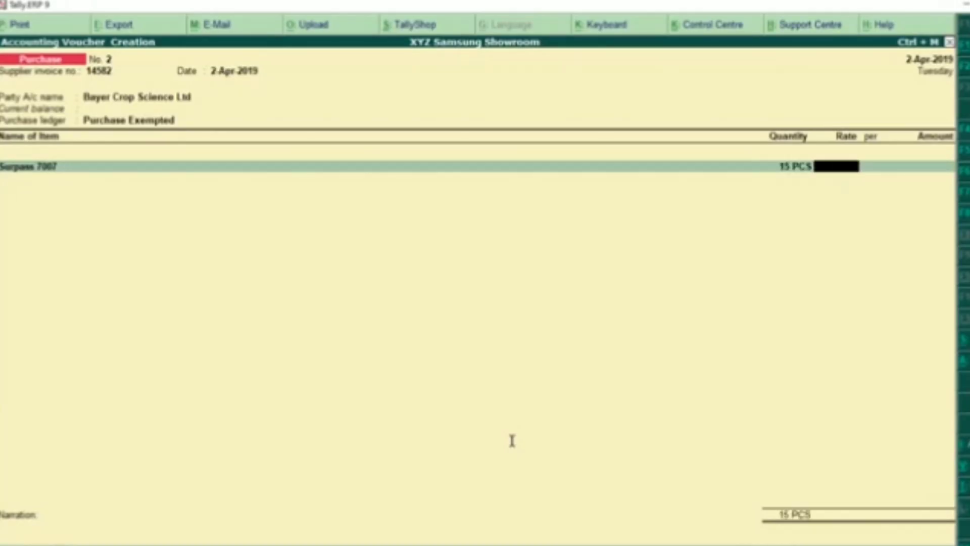
key(alt+Tab)
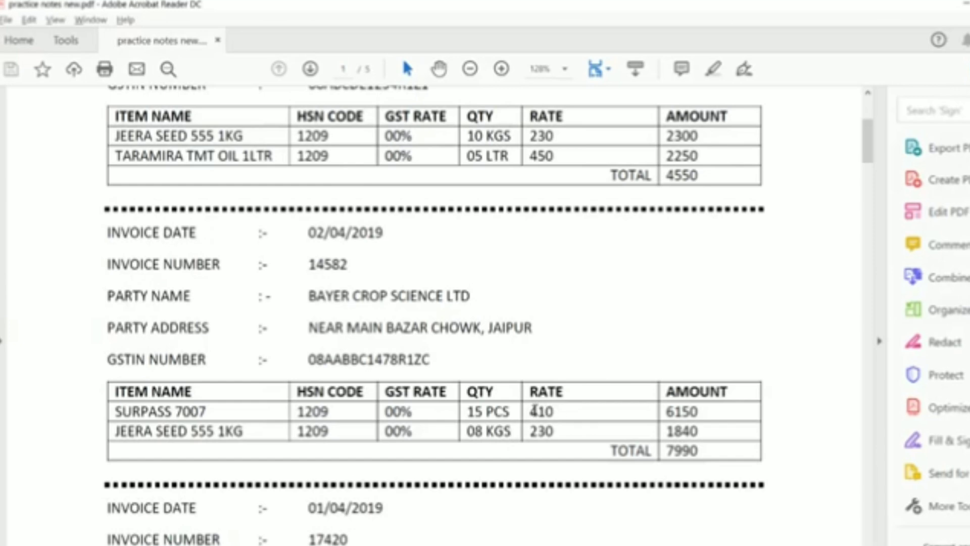
double_click(544, 412)
key(alt+Tab)
text(410)
key(Return)
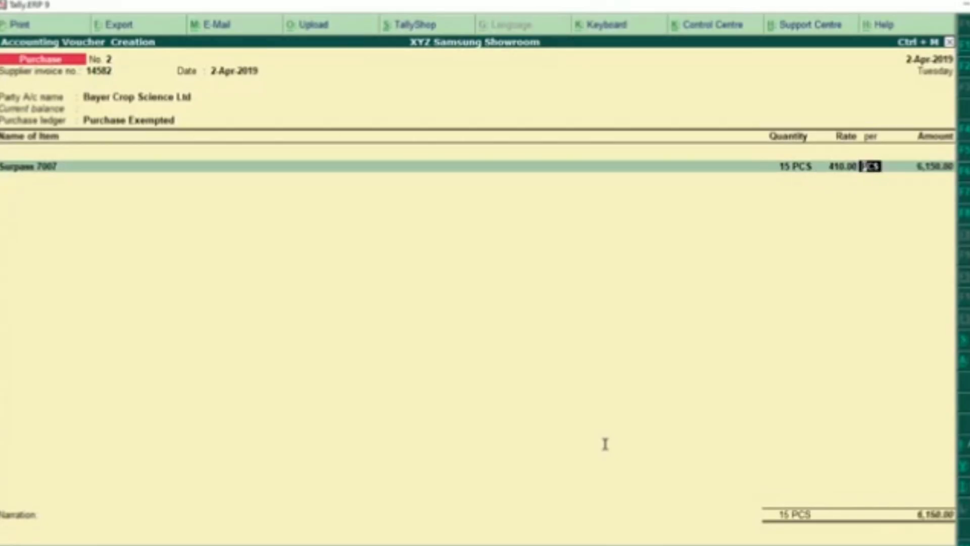
key(Return)
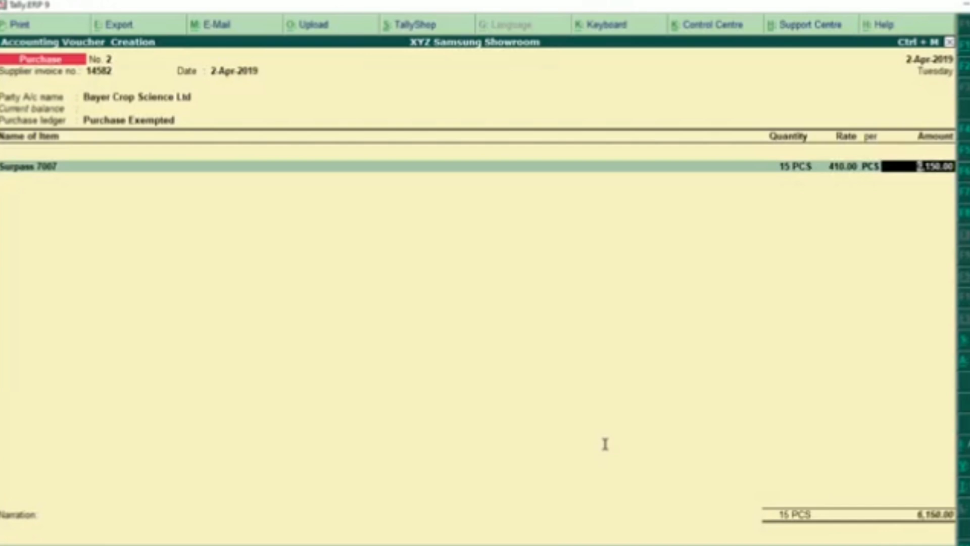
key(Return)
key(alt+Tab)
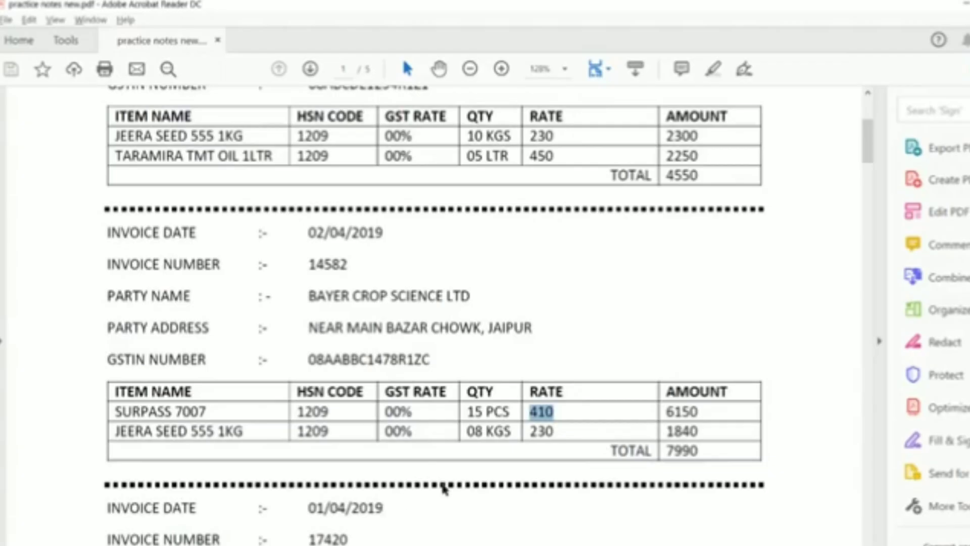
Locate the second item, JEERA SEED 555 1KG, in the invoice's item tables
drag(244, 436, 140, 441)
click(144, 441)
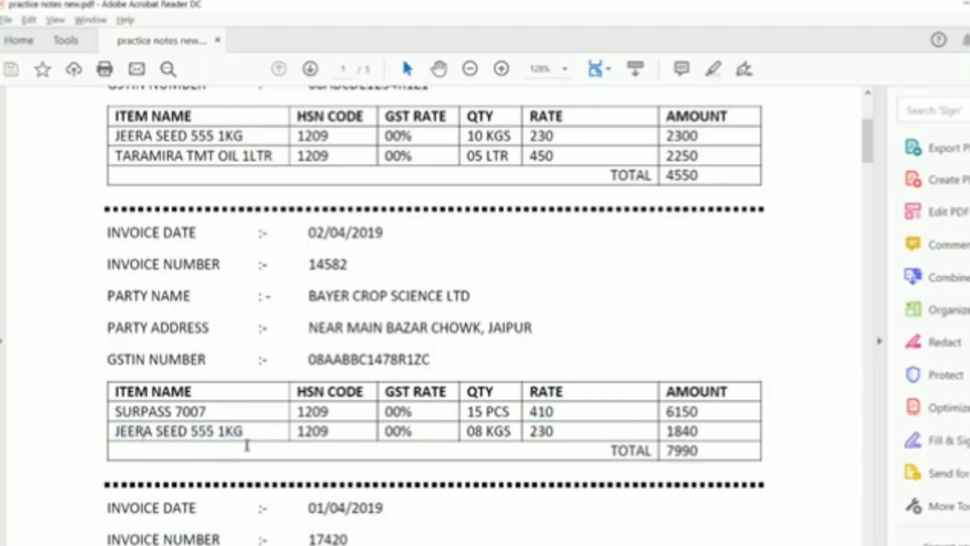
drag(245, 435, 211, 439)
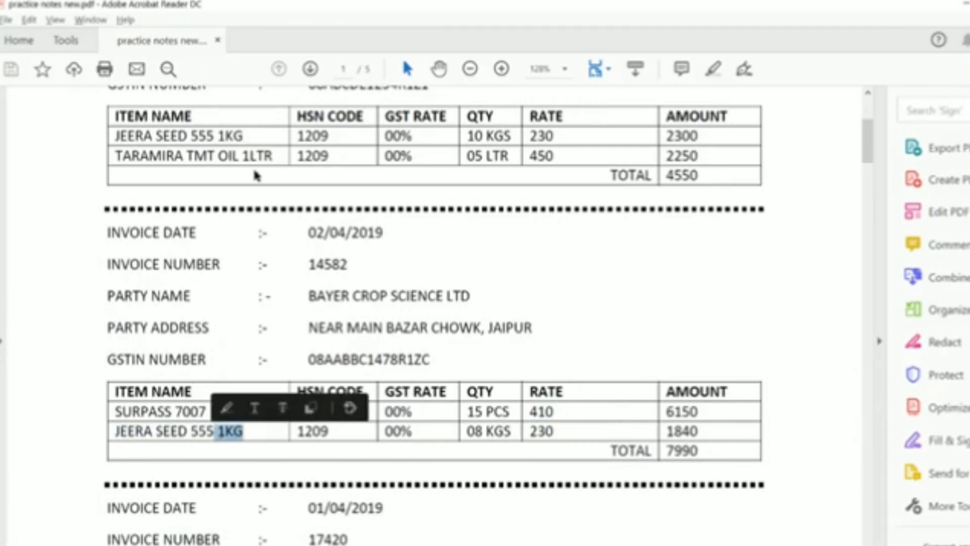
drag(244, 136, 115, 136)
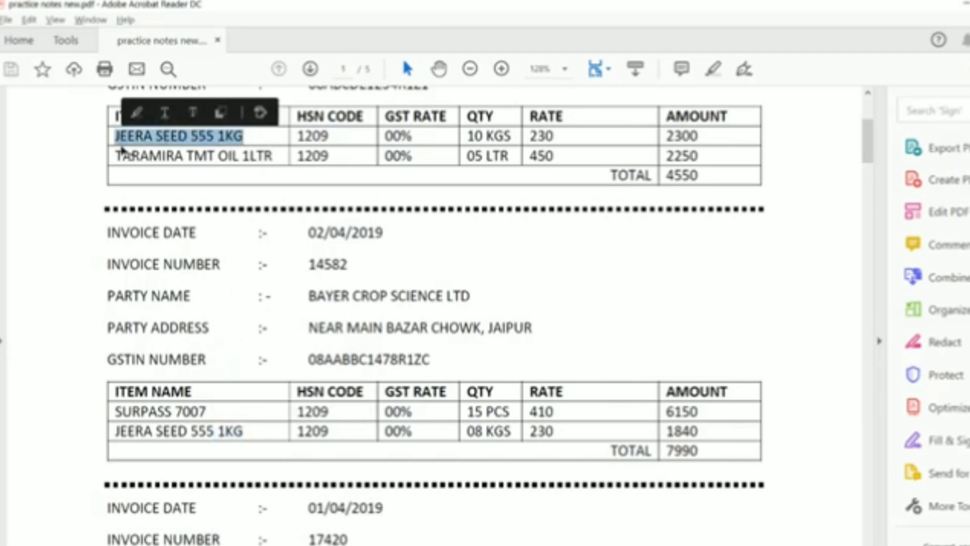
drag(243, 431, 132, 435)
click(160, 464)
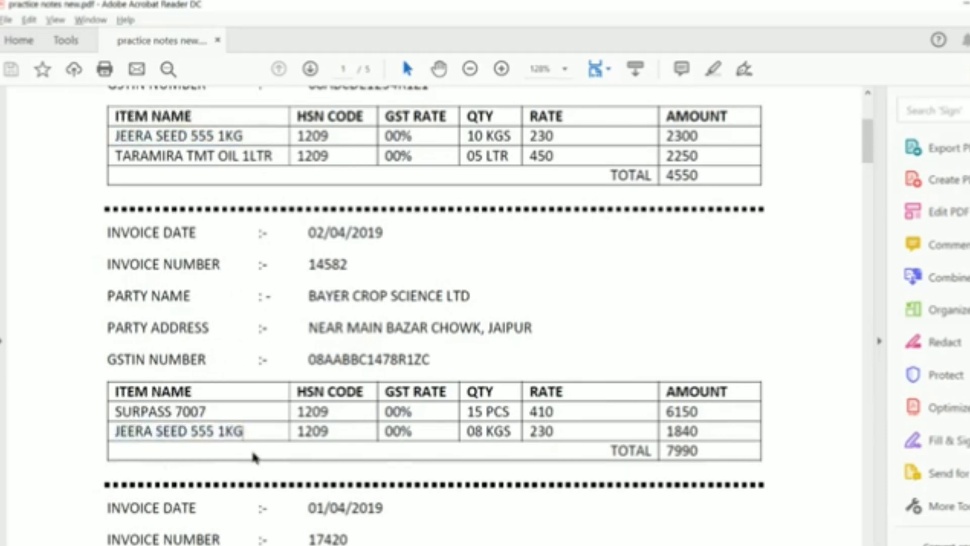
key(alt+Tab)
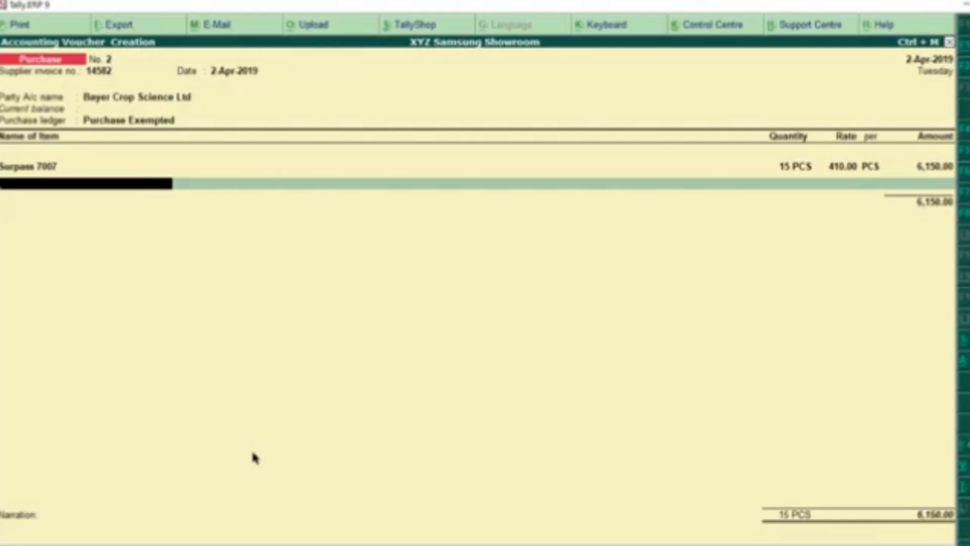
Try new stock item 'Jeera Seed 555 1KG', hit the duplicate-name error, shorten to 'Jeera Seed 555', then exit
key(alt+c)
text(Jeera Seed 555 )
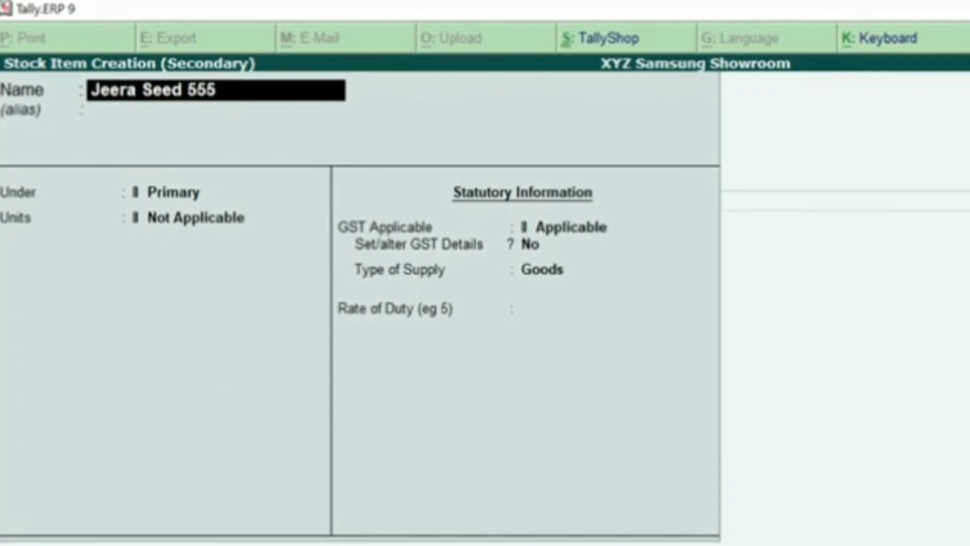
text(1KG)
key(Return)
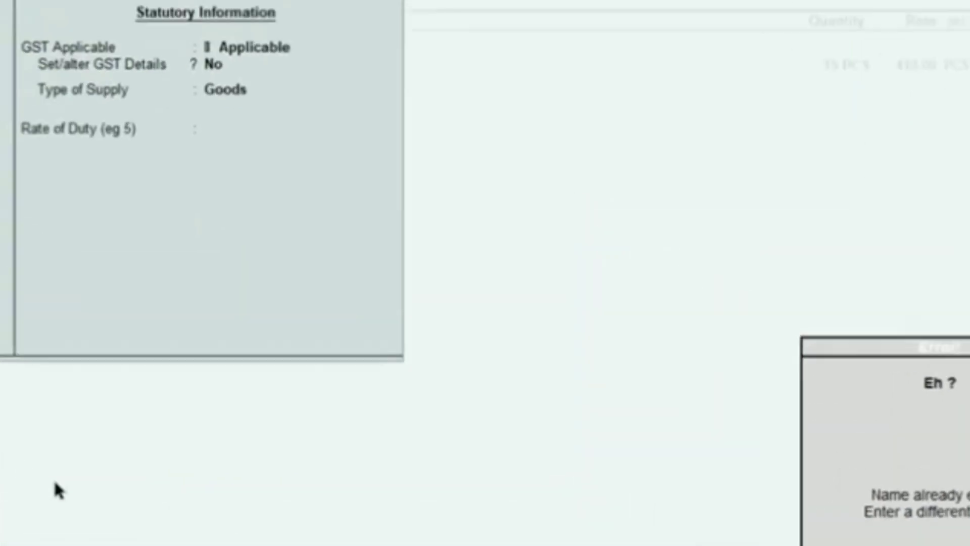
key(Return)
key(BackSpace)
key(BackSpace)
key(BackSpace)
key(BackSpace)
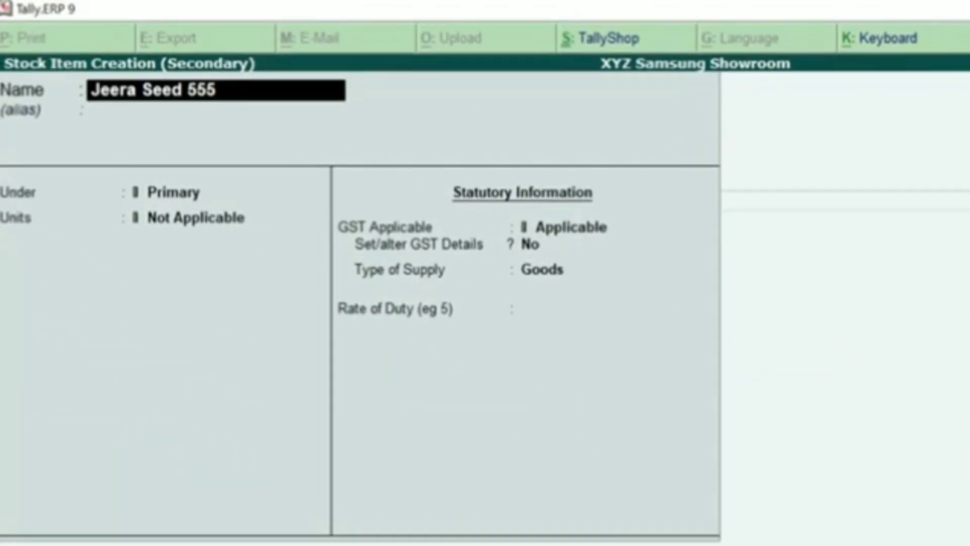
key(Return)
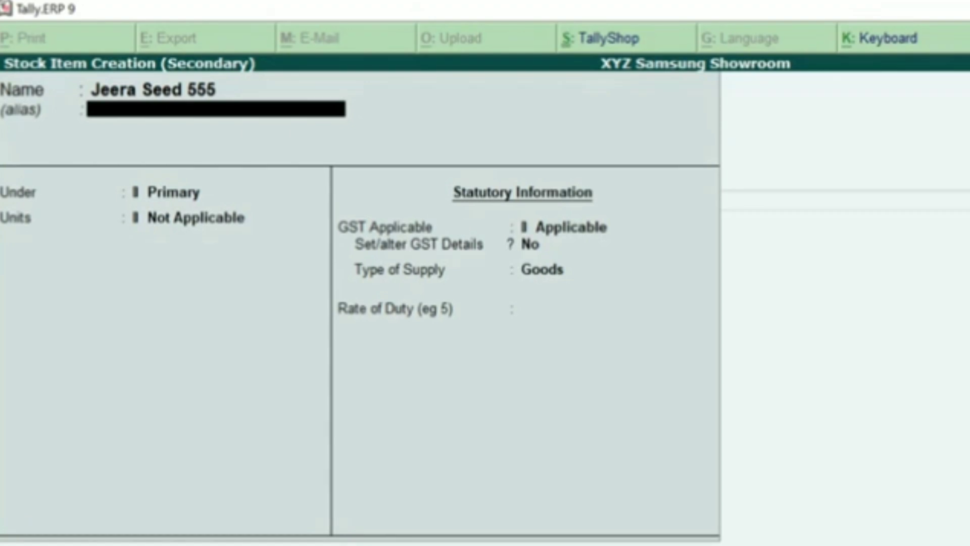
key(Escape)
Return to the voucher and pick Jeera Seed 555 1KG as the second item
key(y)
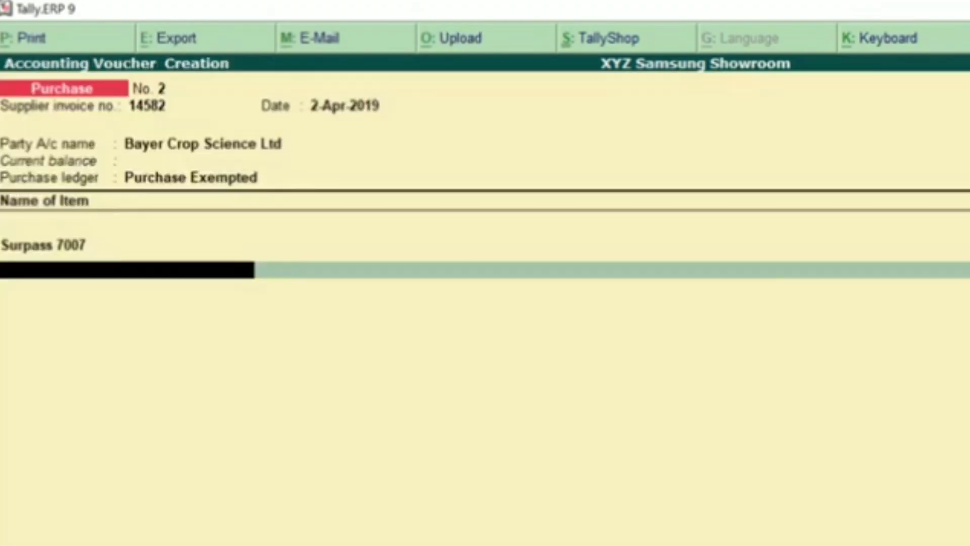
text(Jeera)
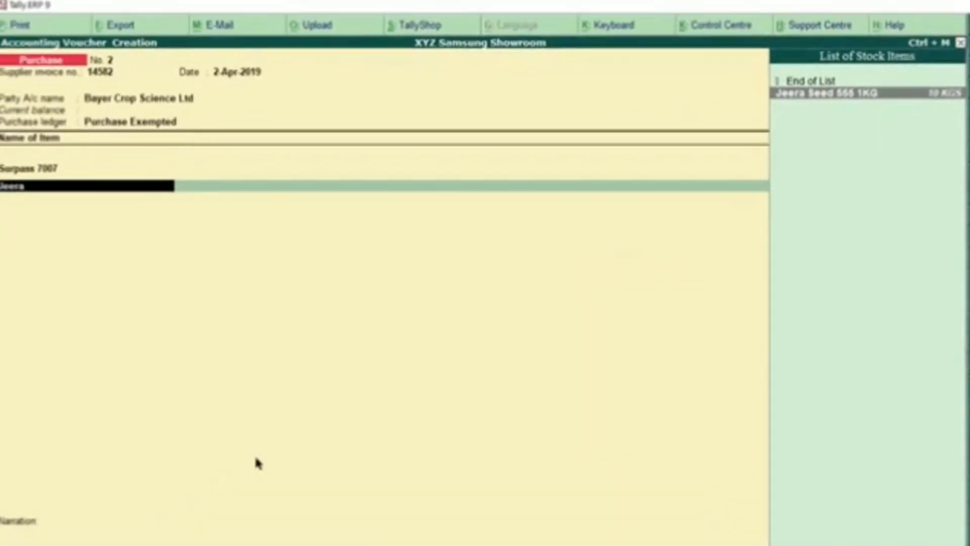
key(Return)
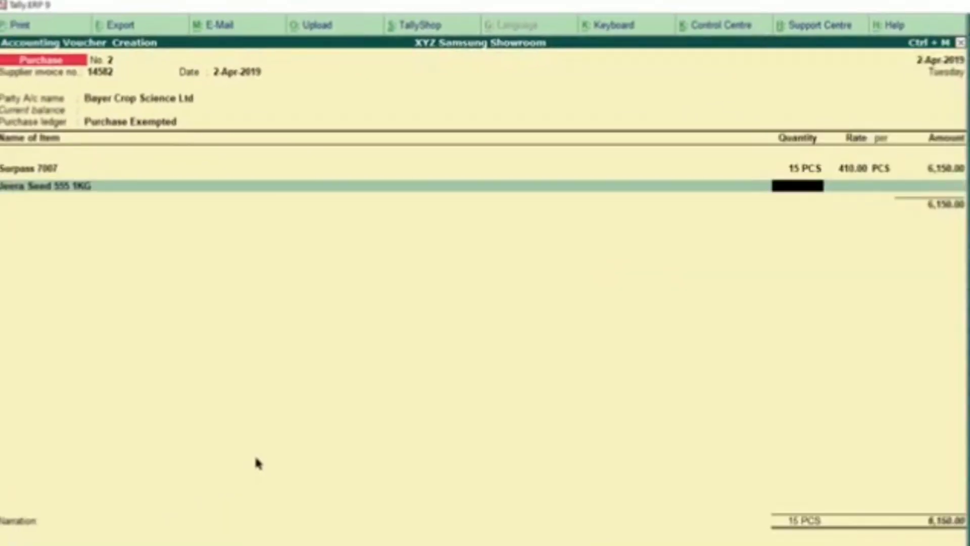
Check the 08 KGS quantity on the invoice PDF and enter quantity 8 for Jeera Seed
key(alt+Tab)
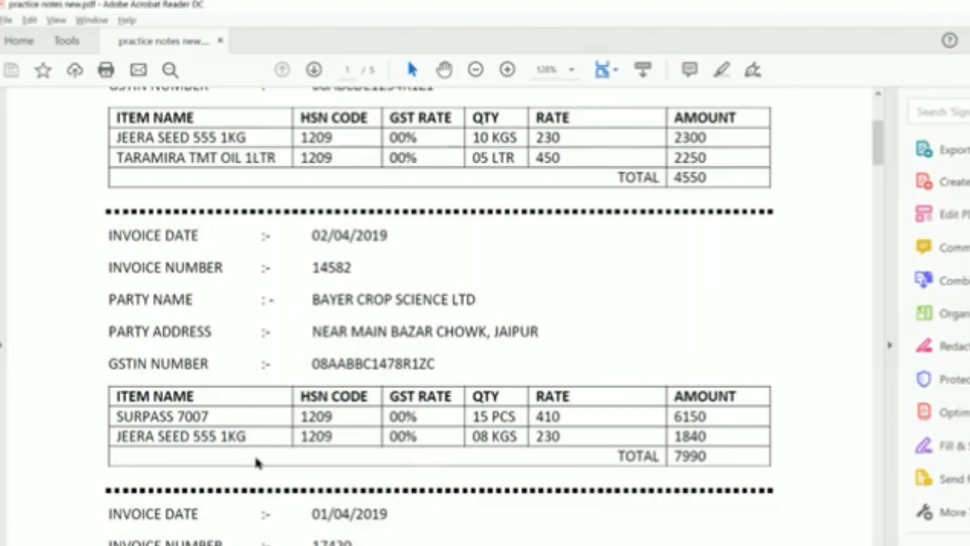
drag(471, 430, 514, 464)
key(alt+Tab)
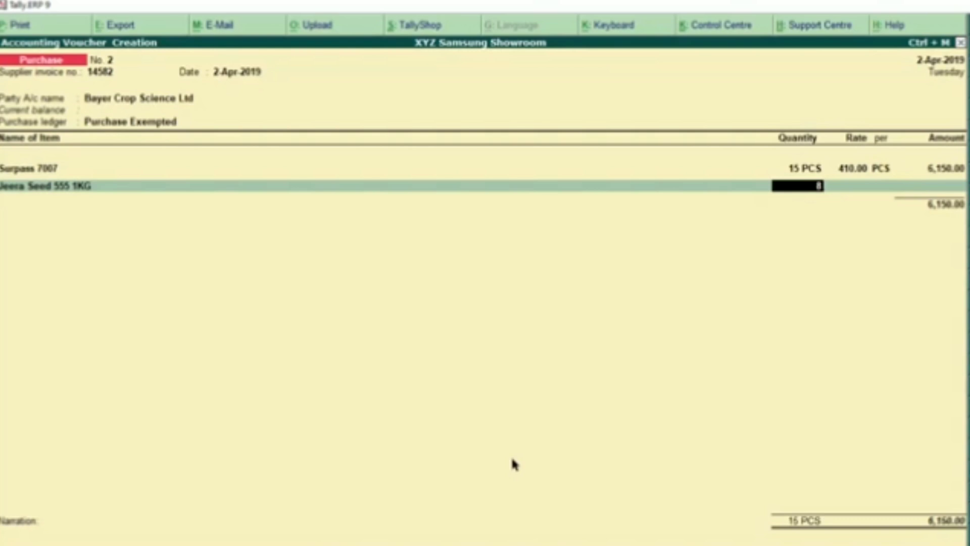
text(8)
key(Return)
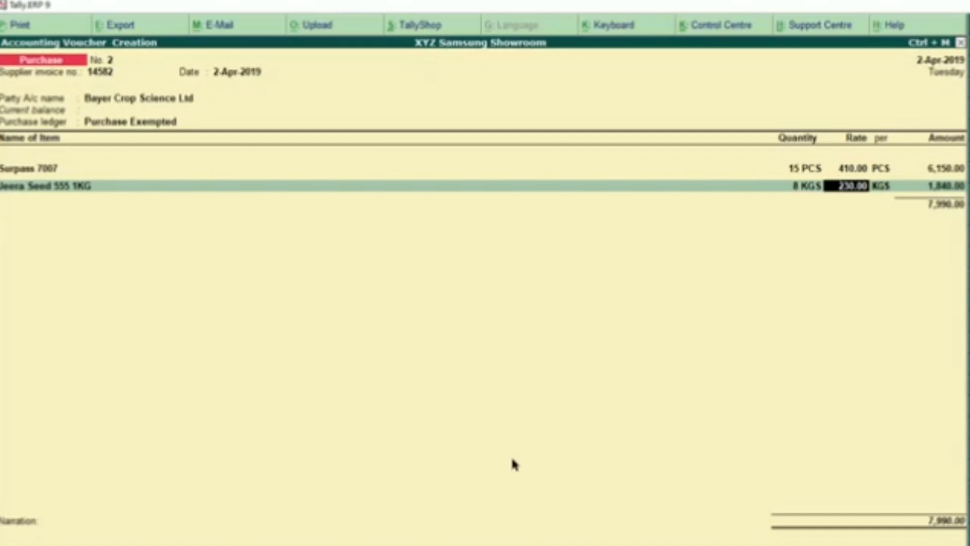
Verify the 230 rate and 7990 total on the invoice, then accept rate 230
key(alt+Tab)
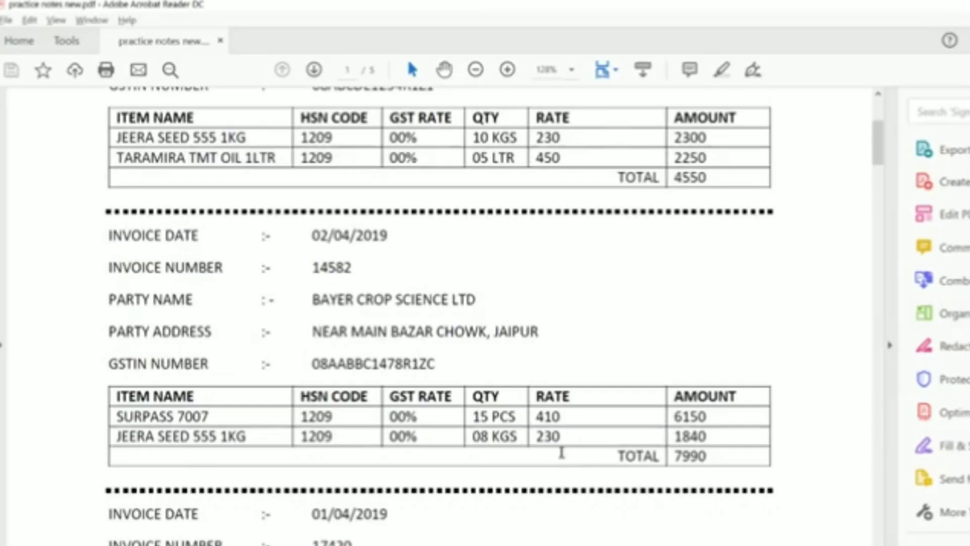
drag(537, 436, 552, 436)
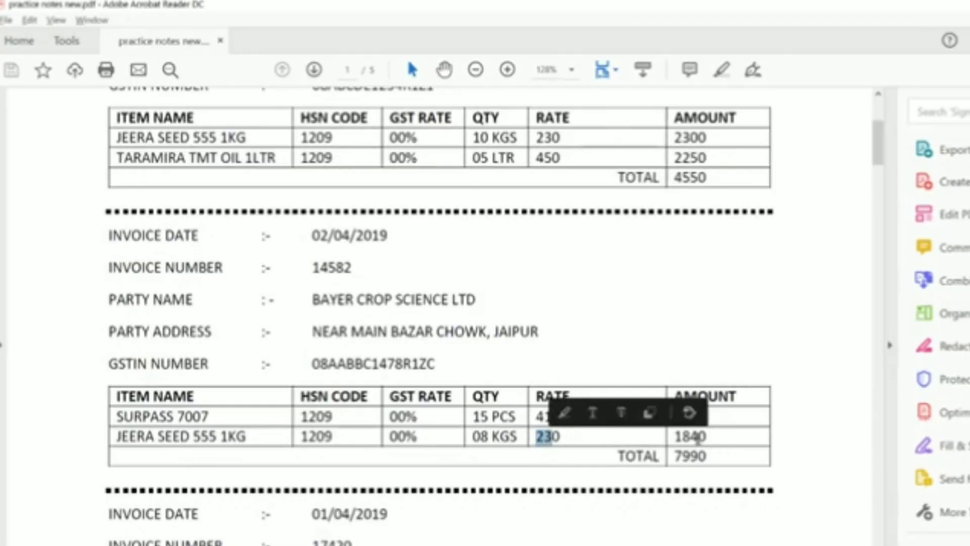
click(735, 451)
drag(675, 456, 708, 456)
key(alt+Tab)
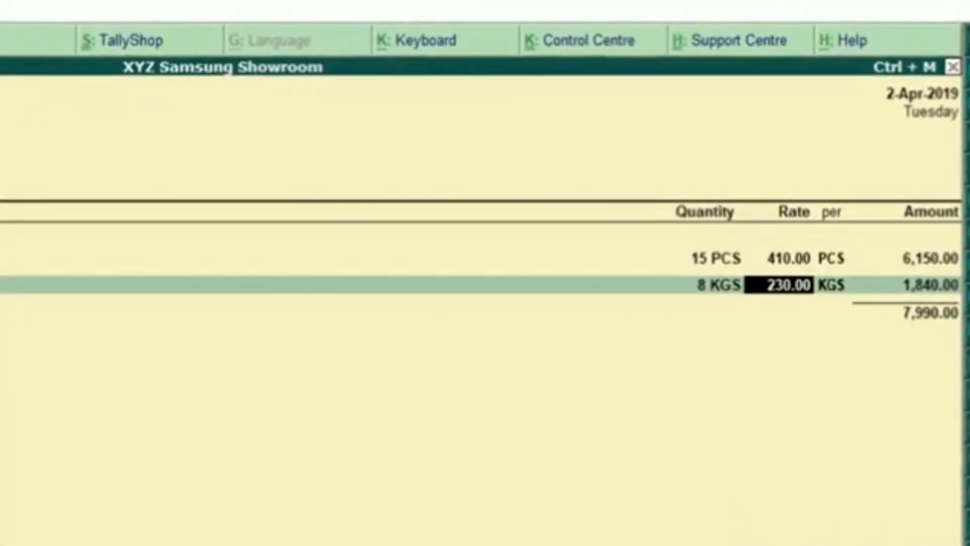
key(Return)
key(Return)
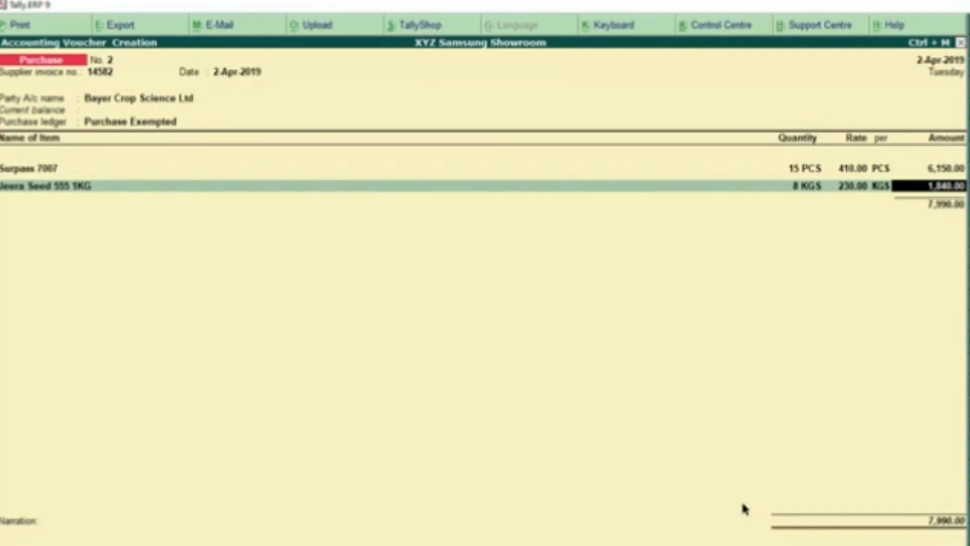
key(alt+Tab)
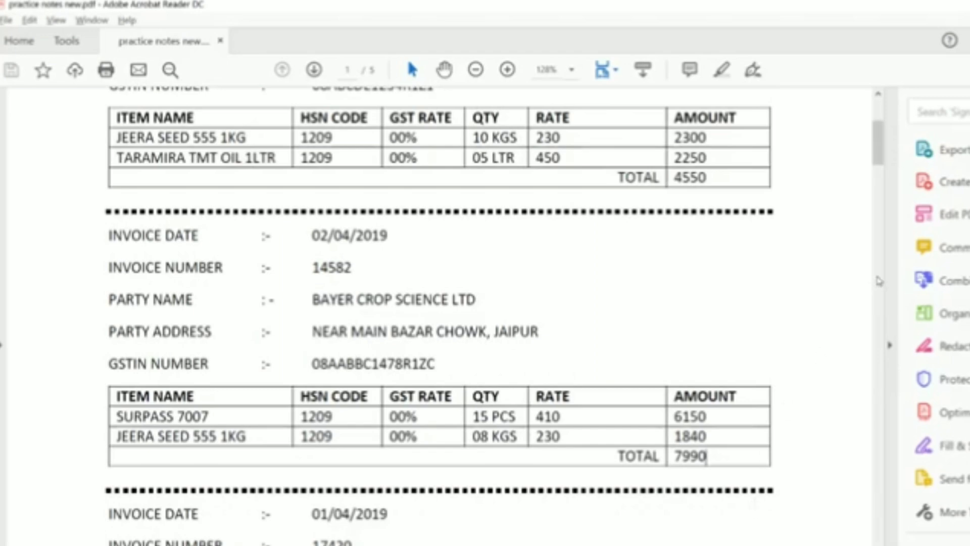
Accept the 1,840 Jeera Seed amount, end the item list, and save voucher No. 2 at 7,990
drag(878, 150, 892, 545)
key(alt+Tab)
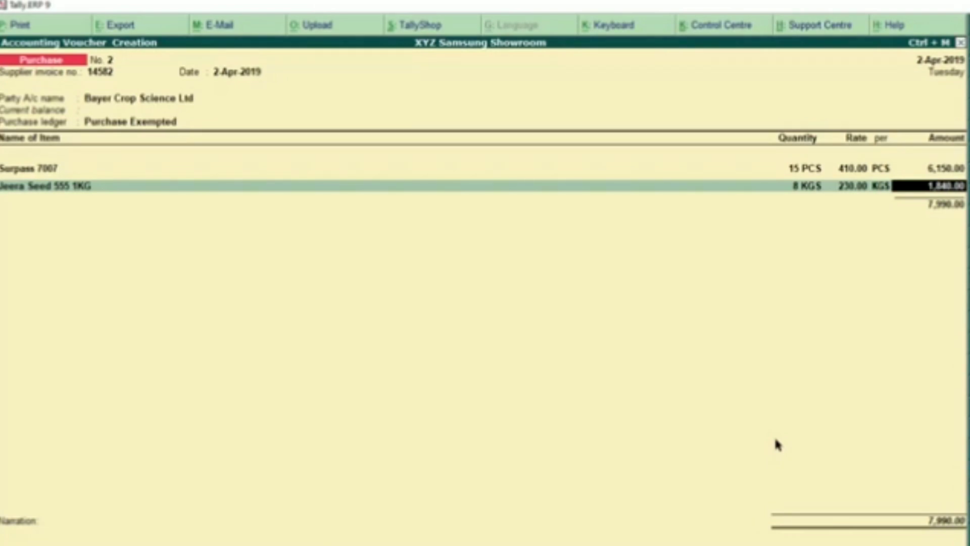
key(Return)
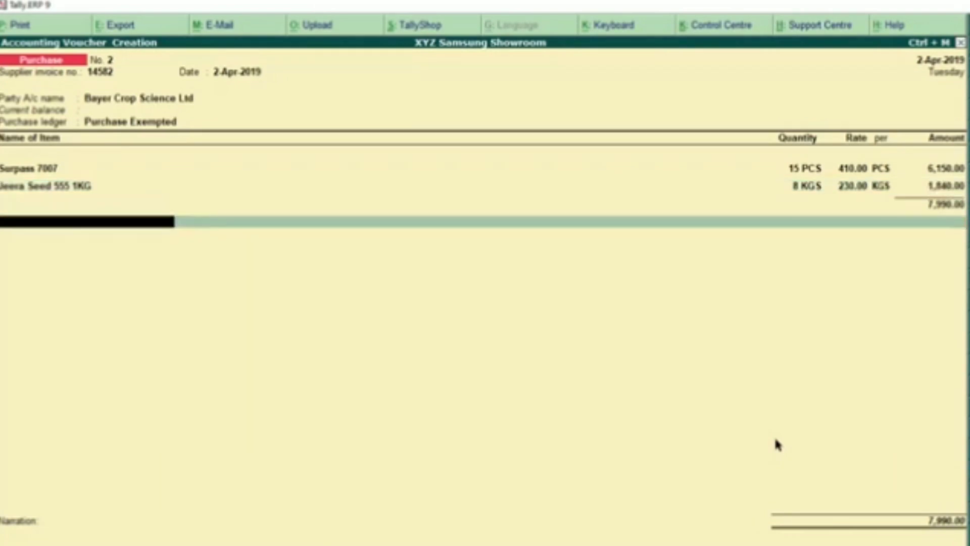
key(Return)
key(Return)
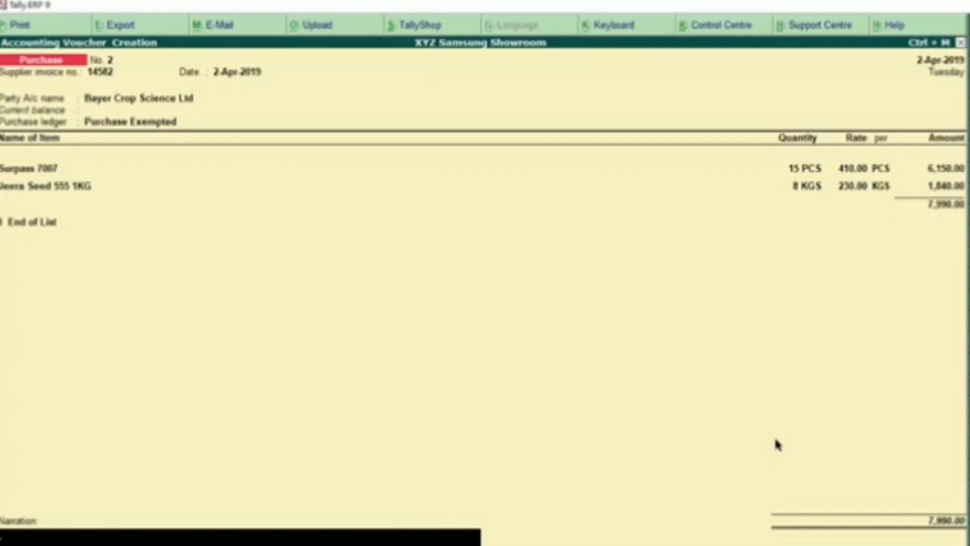
key(Return)
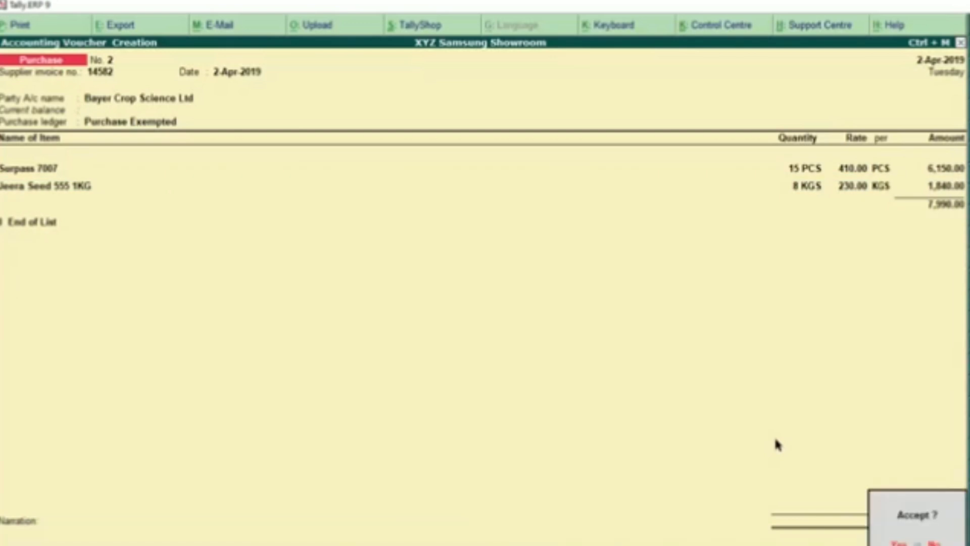
key(Return)
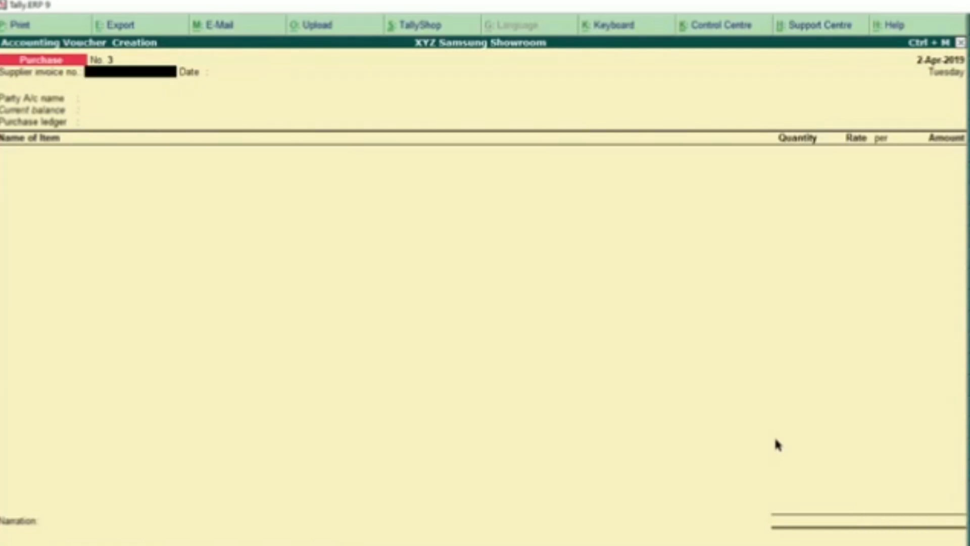
key(alt+Tab)
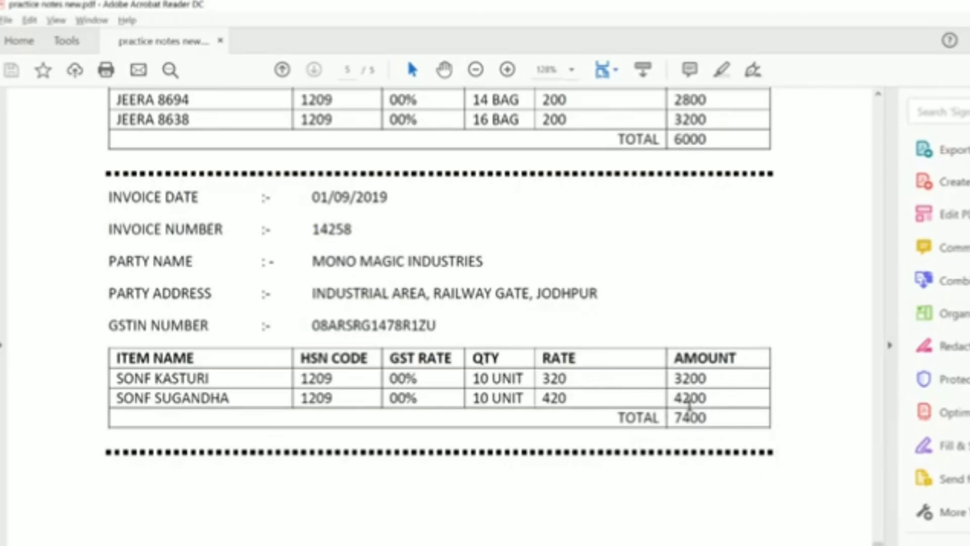
Compare blank voucher No. 3 against the invoice, then exit to the Gateway of Tally
key(alt+Tab)
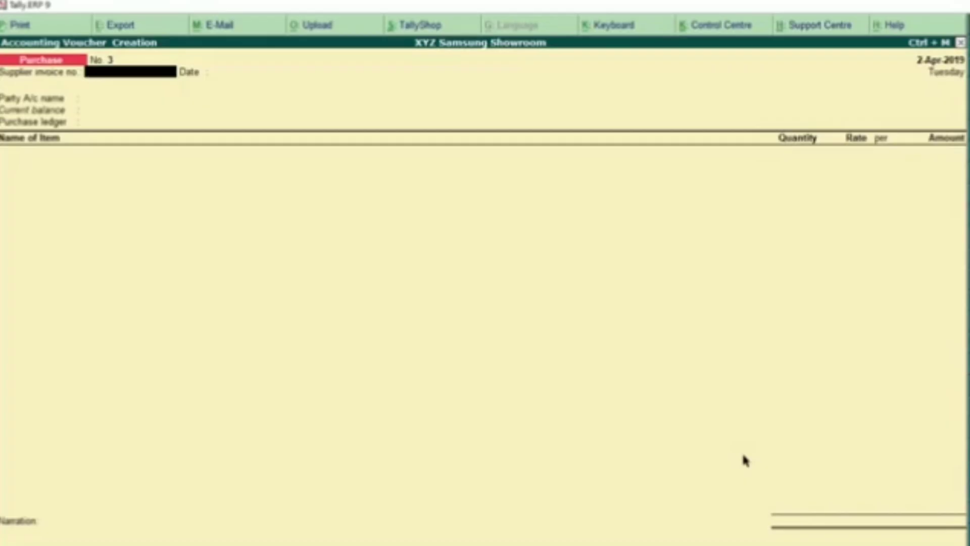
key(alt+Tab)
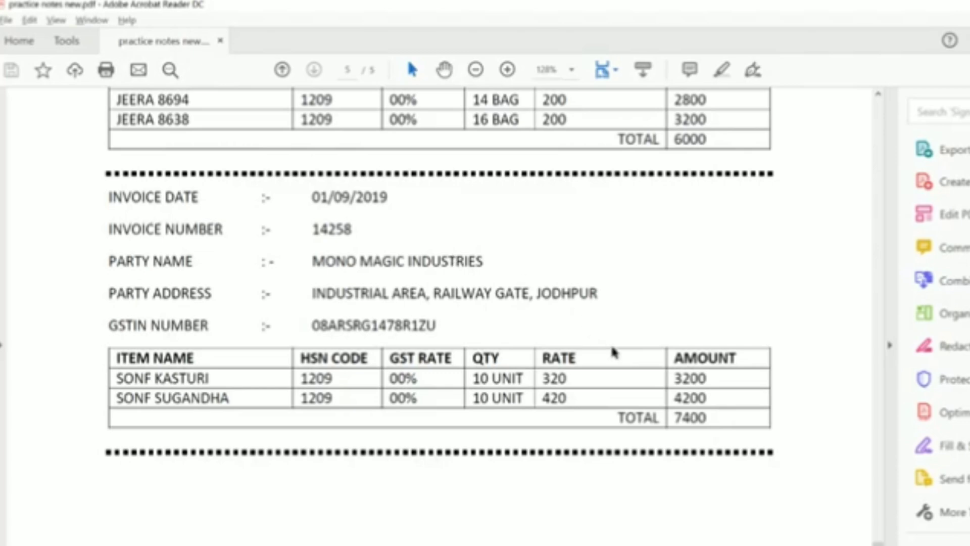
key(alt+Tab)
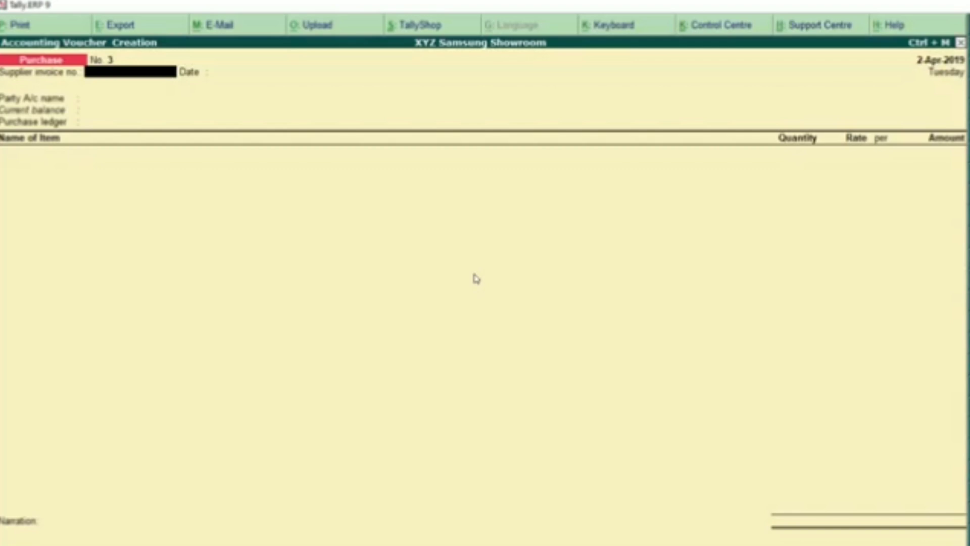
key(Escape)
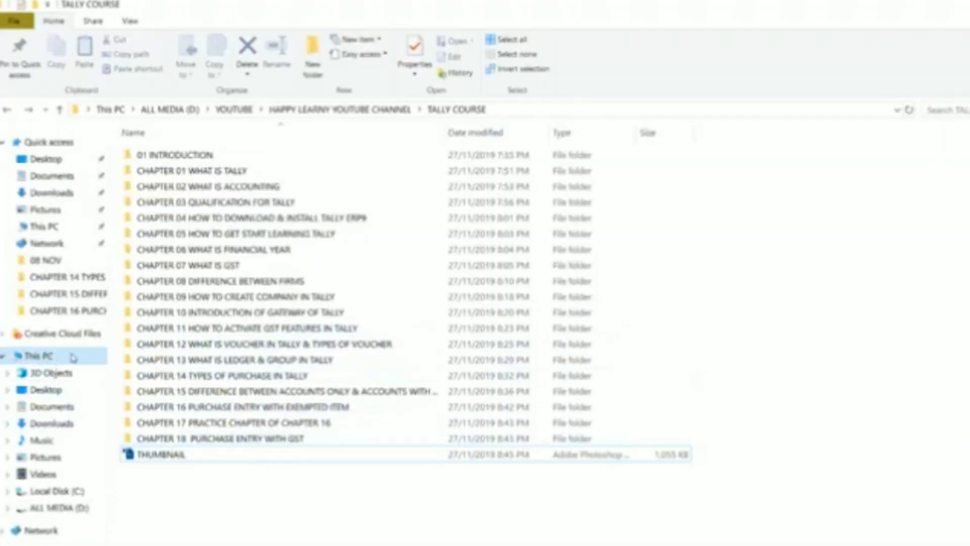
Browse This PC > ALL MEDIA (D:) > TALLY.ERP9 > Data and select the 10000 folder
click(73, 357)
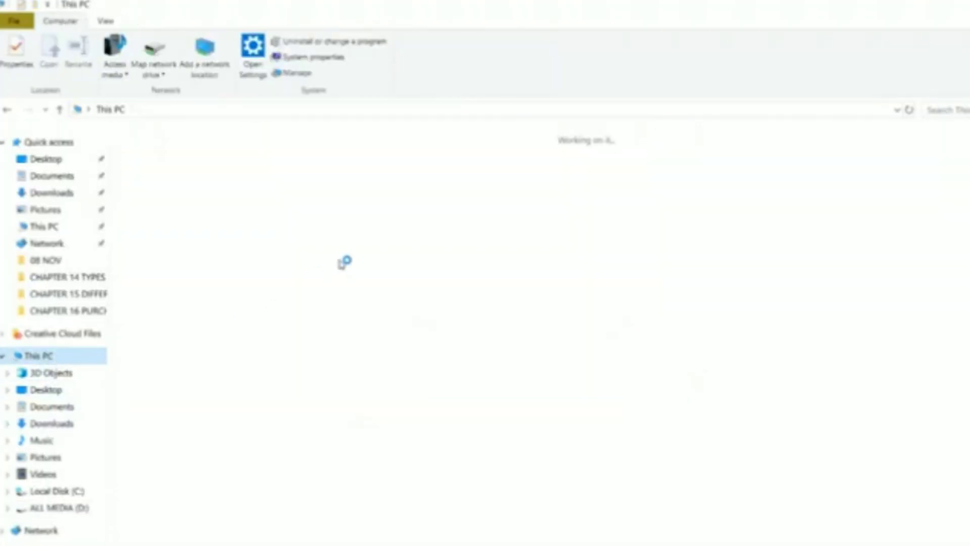
click(291, 276)
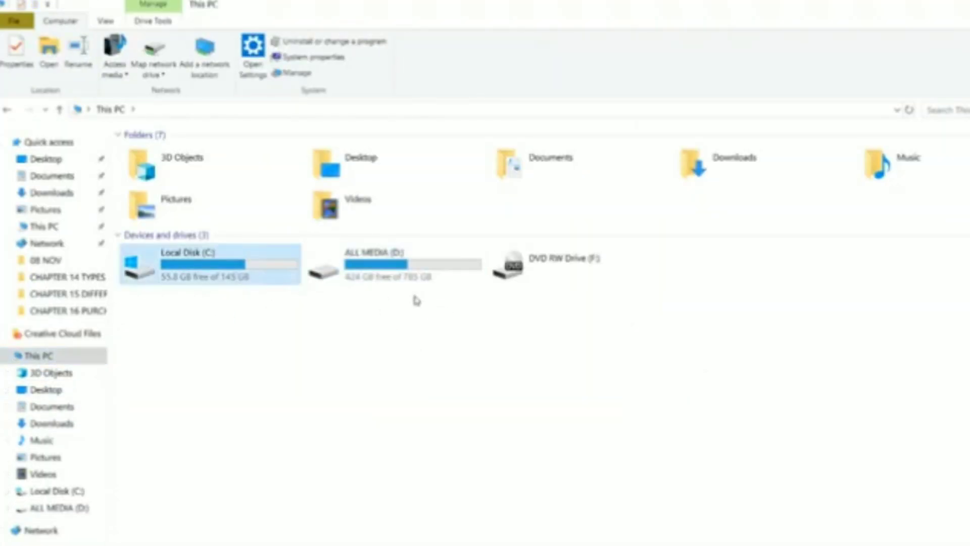
click(398, 281)
double_click(399, 284)
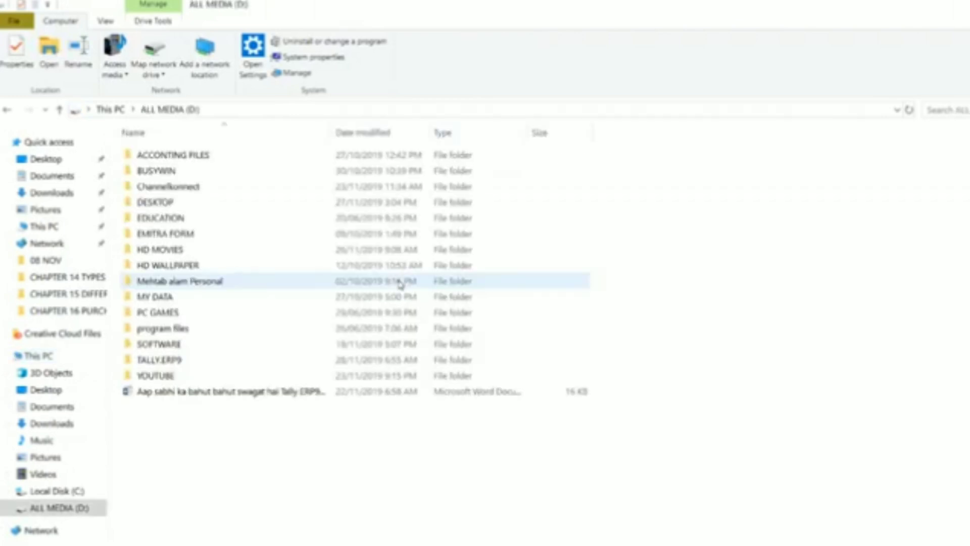
click(249, 362)
double_click(249, 362)
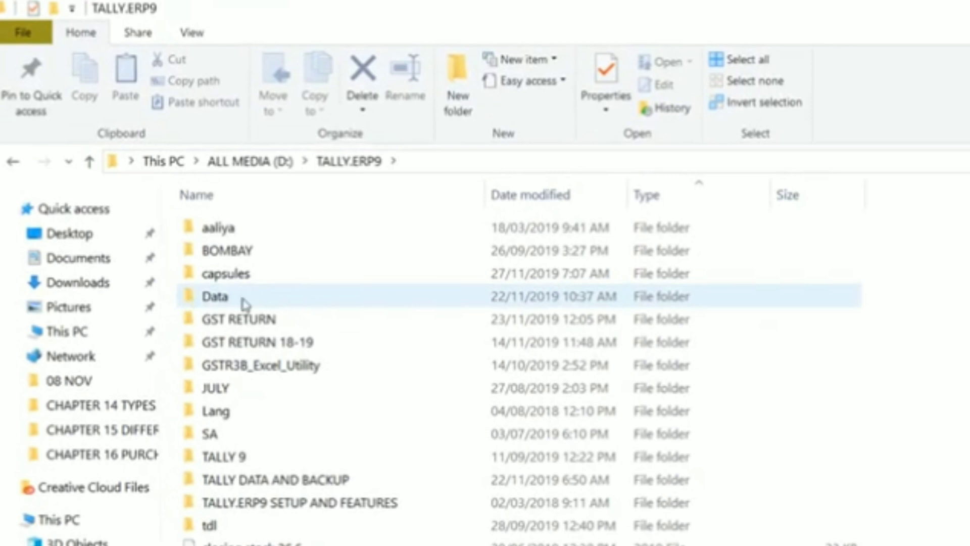
click(344, 305)
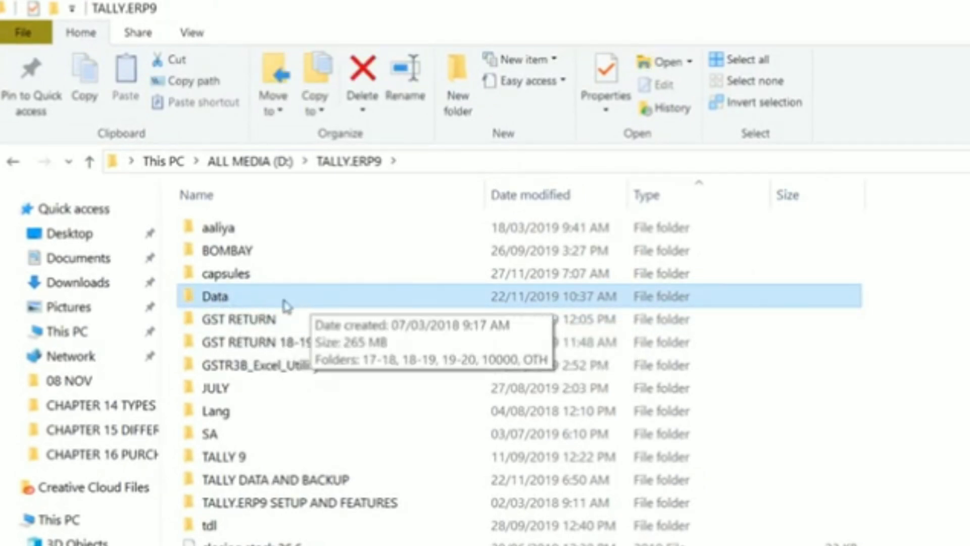
double_click(283, 303)
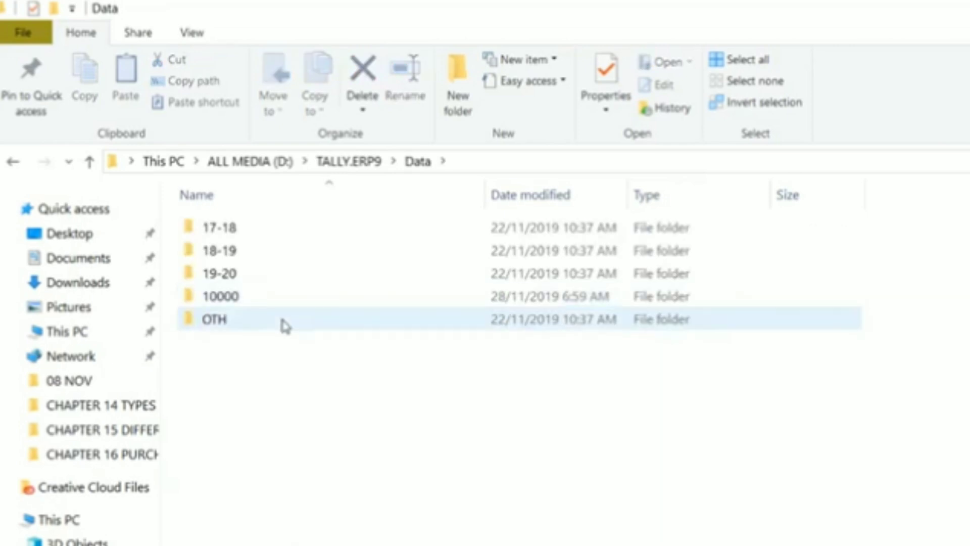
click(244, 298)
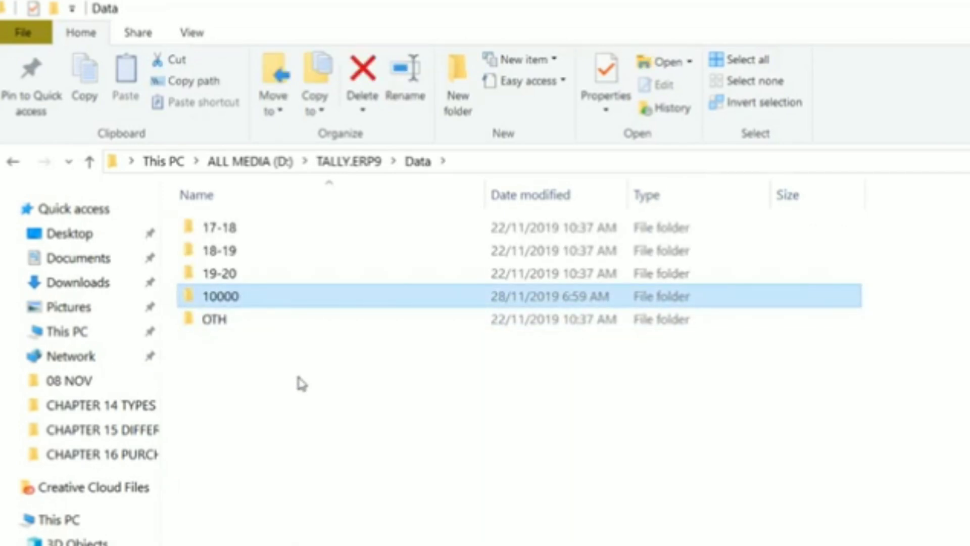